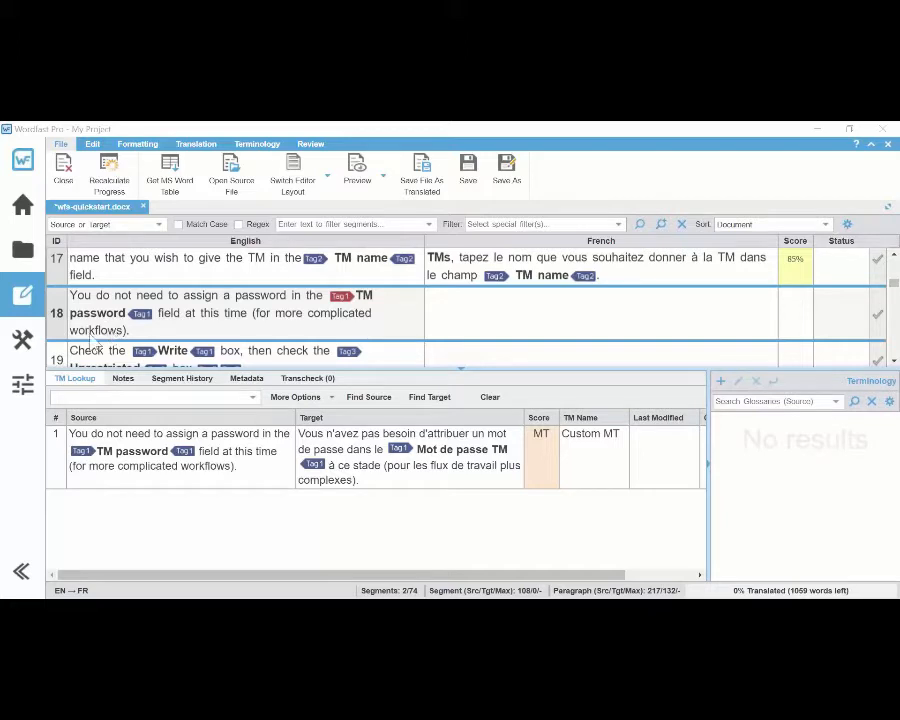
# Step: Review the Custom MT settings in the machine translation preferences, including the URL, JSON key and primary engine option
pyautogui.click(25, 386)
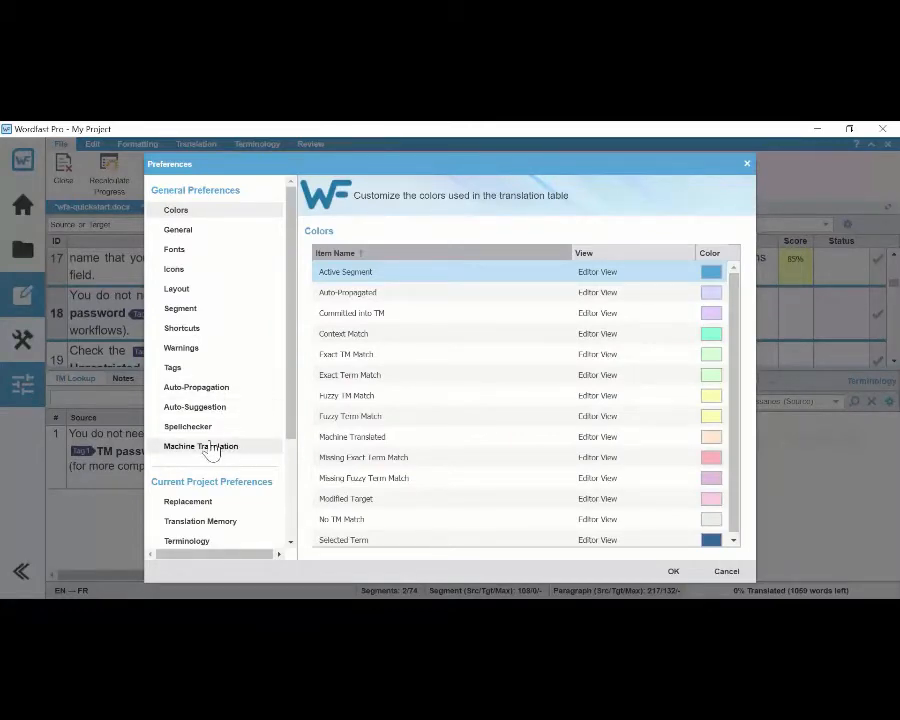
pyautogui.click(212, 447)
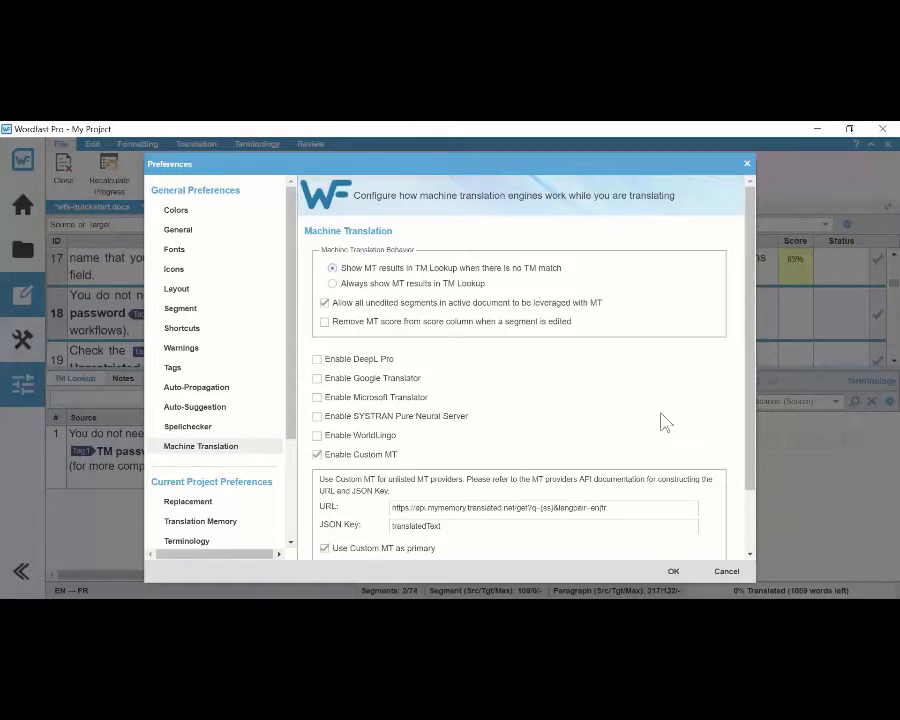
pyautogui.moveTo(751, 418); pyautogui.dragTo(750, 484)
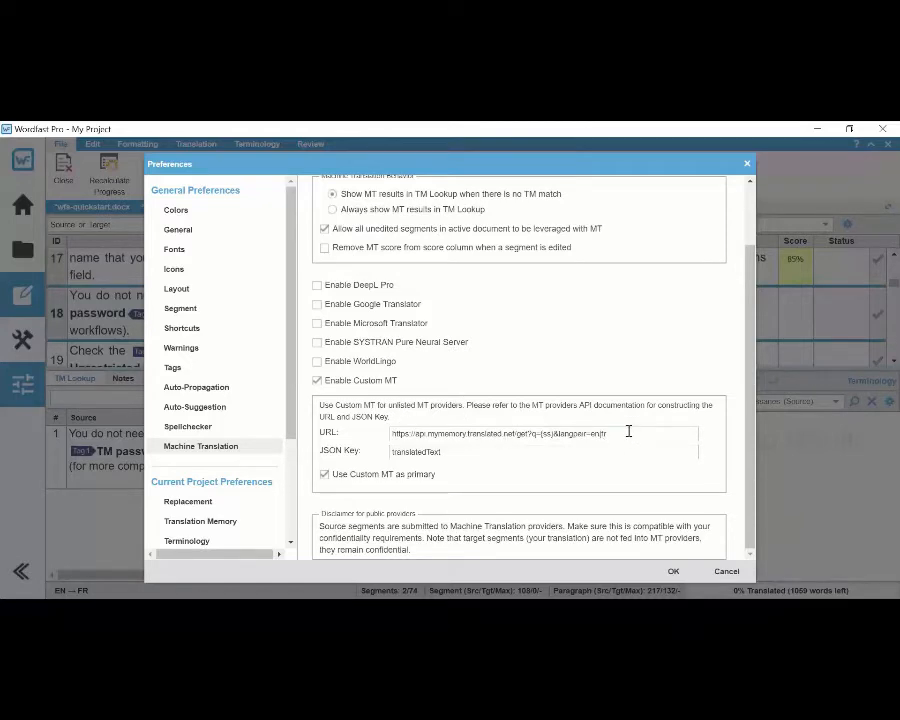
pyautogui.moveTo(626, 431); pyautogui.dragTo(387, 439)
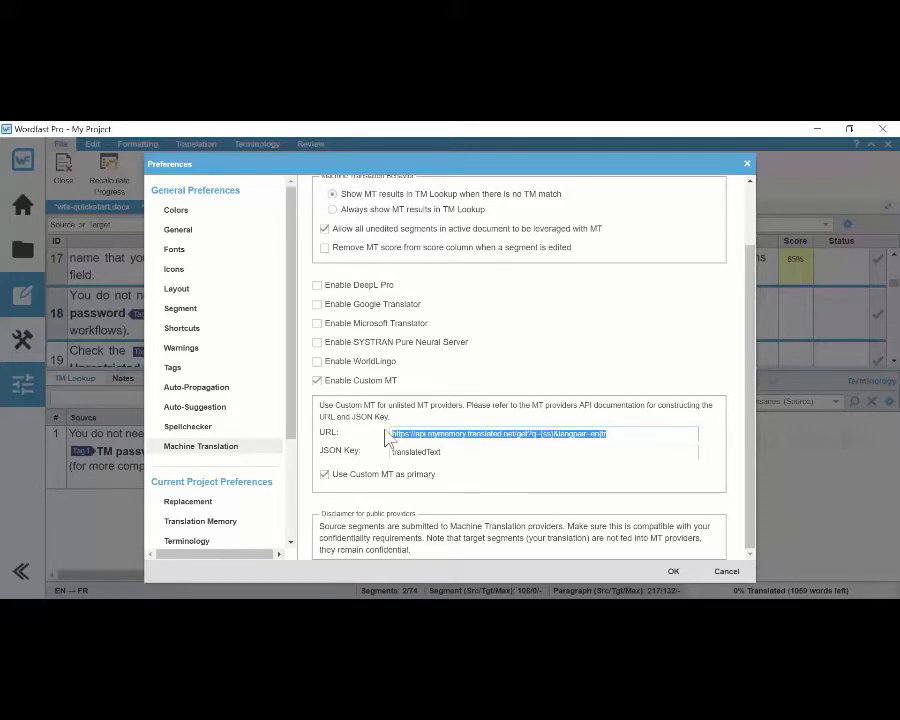
pyautogui.moveTo(387, 439); pyautogui.dragTo(394, 438)
pyautogui.click(454, 451)
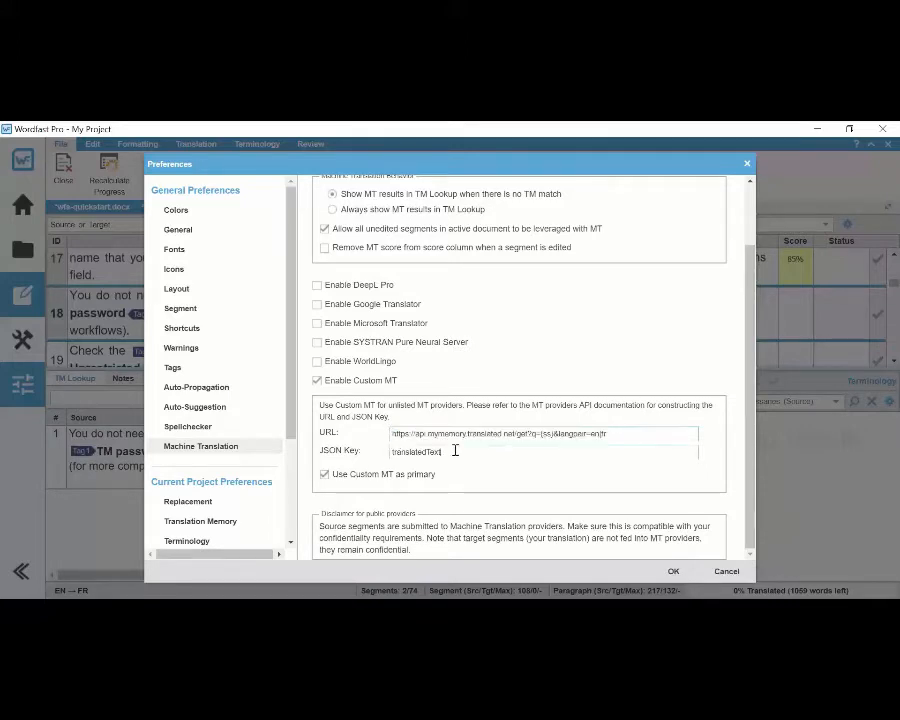
pyautogui.doubleClick(450, 451)
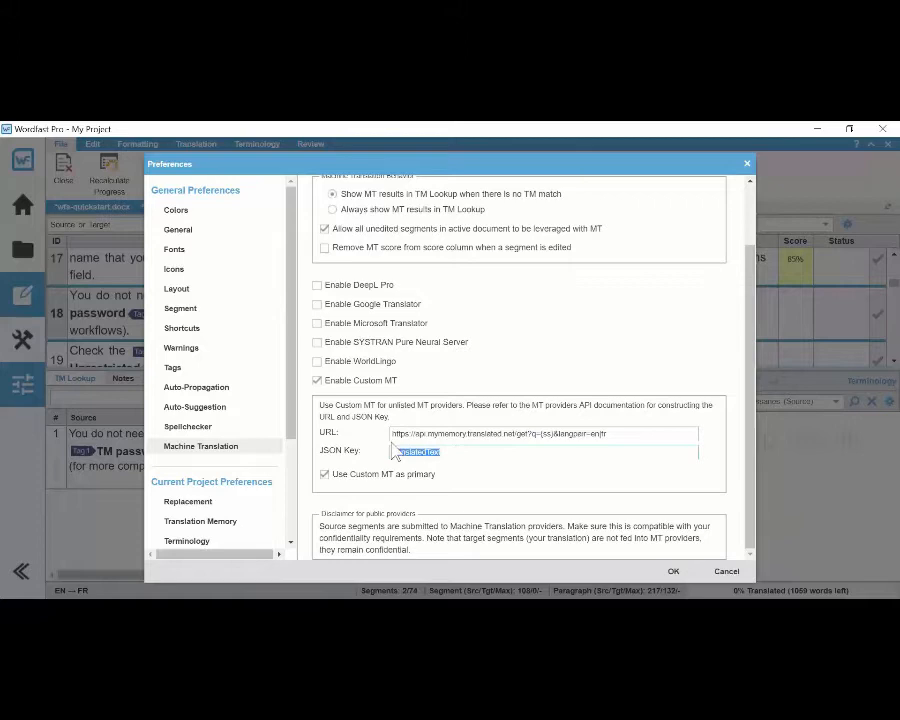
pyautogui.click(560, 448)
pyautogui.click(675, 572)
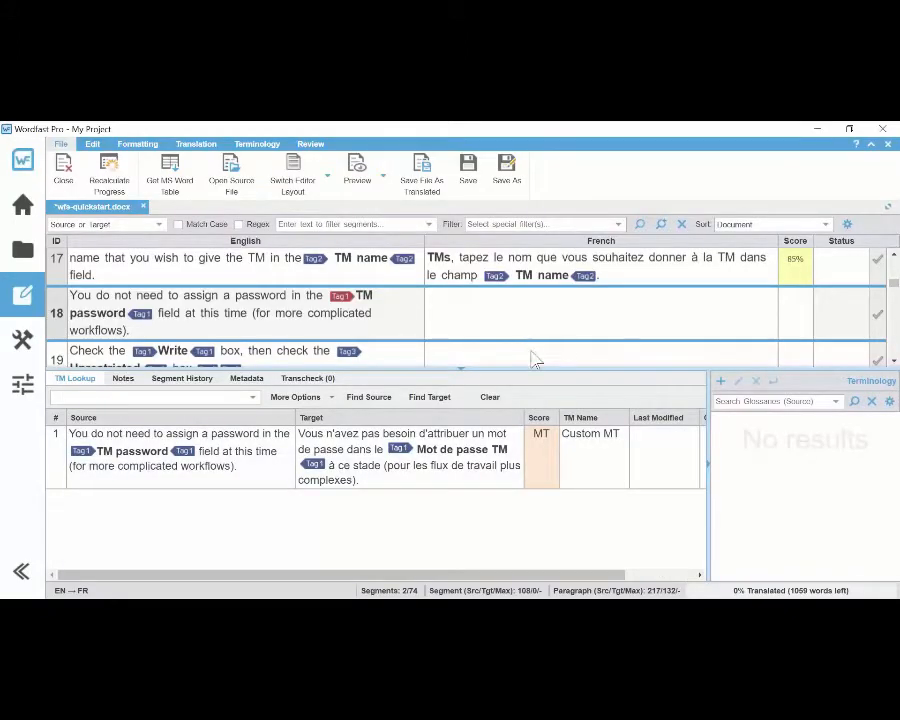
# Step: Open segments 19 and 20 of wfs-quickstart.docx to view their Custom MT suggestions
pyautogui.click(534, 359)
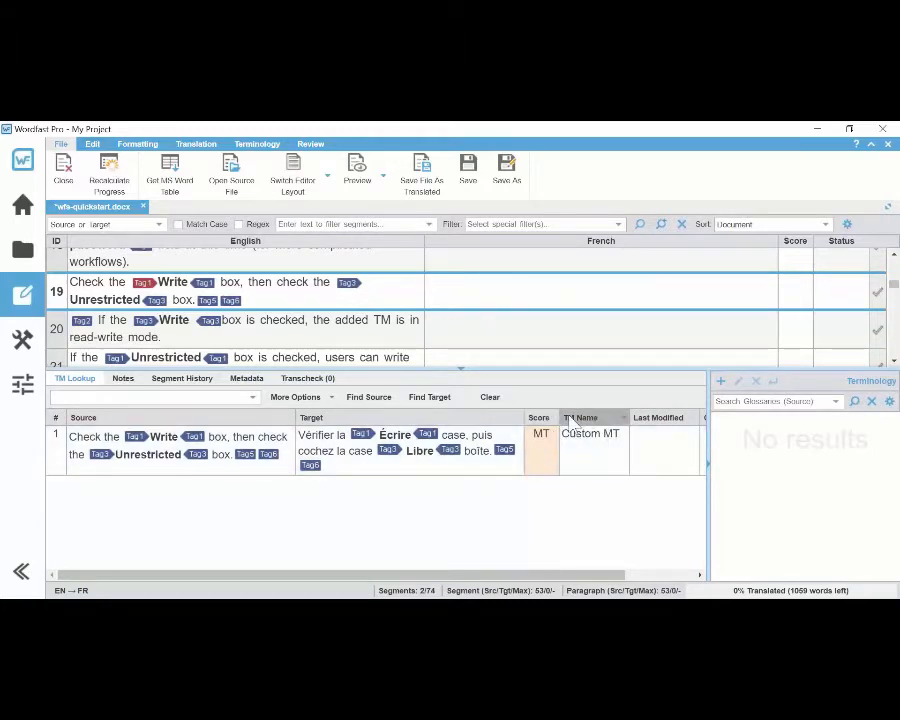
pyautogui.click(530, 341)
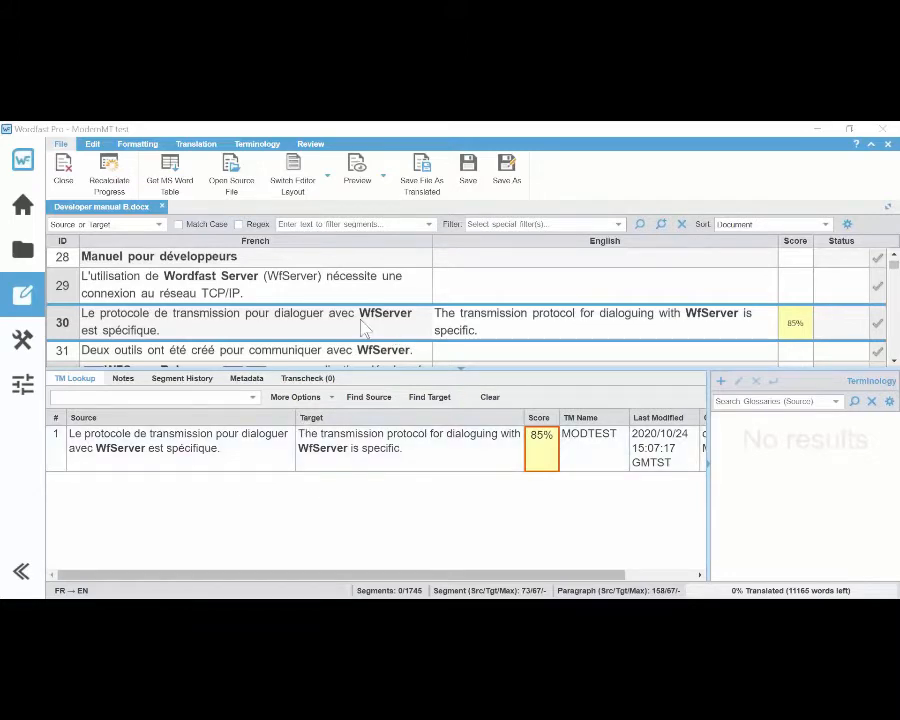
# Step: Open segments 29 and 31 of Developer manual B.docx to examine the suggestions coming from the MODTEST memory
pyautogui.click(466, 287)
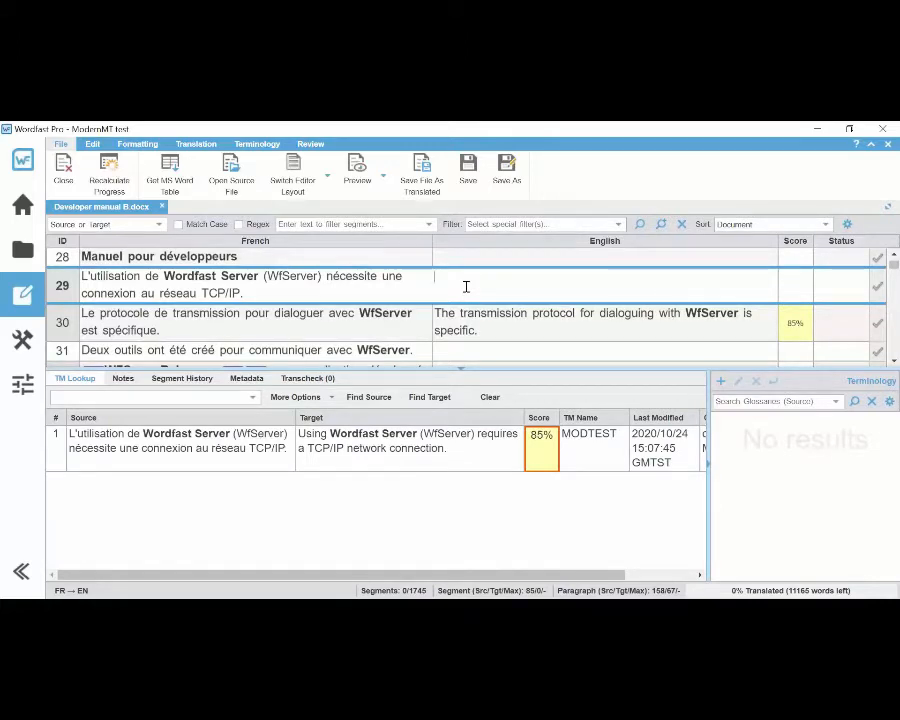
pyautogui.click(592, 451)
pyautogui.click(506, 353)
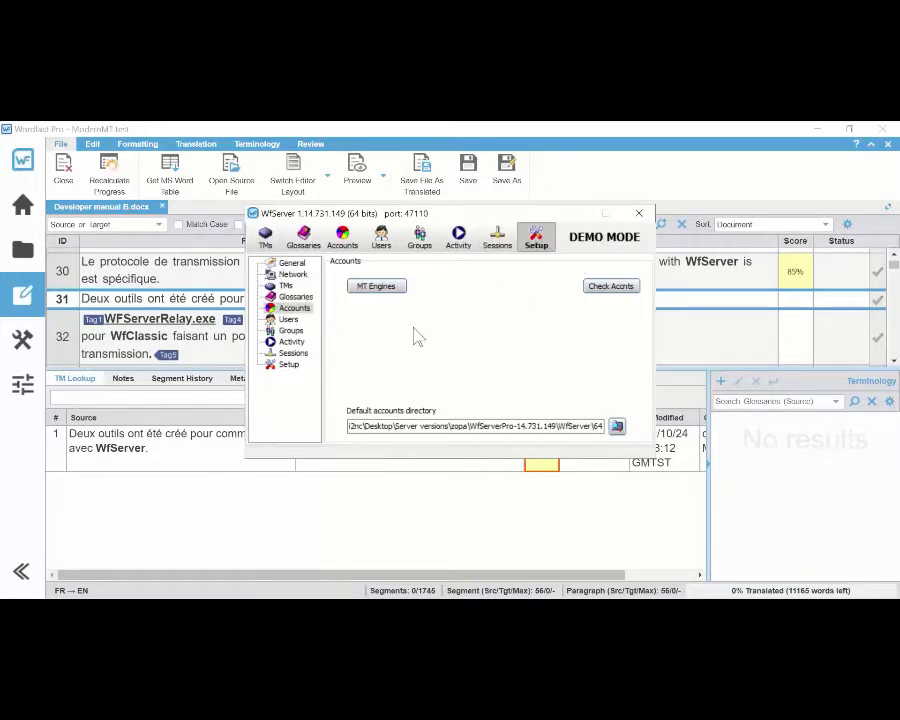
# Step: Open the WfServer MT engines list and test ModernMT on "j'aime les croissants" from fr to en
pyautogui.click(386, 292)
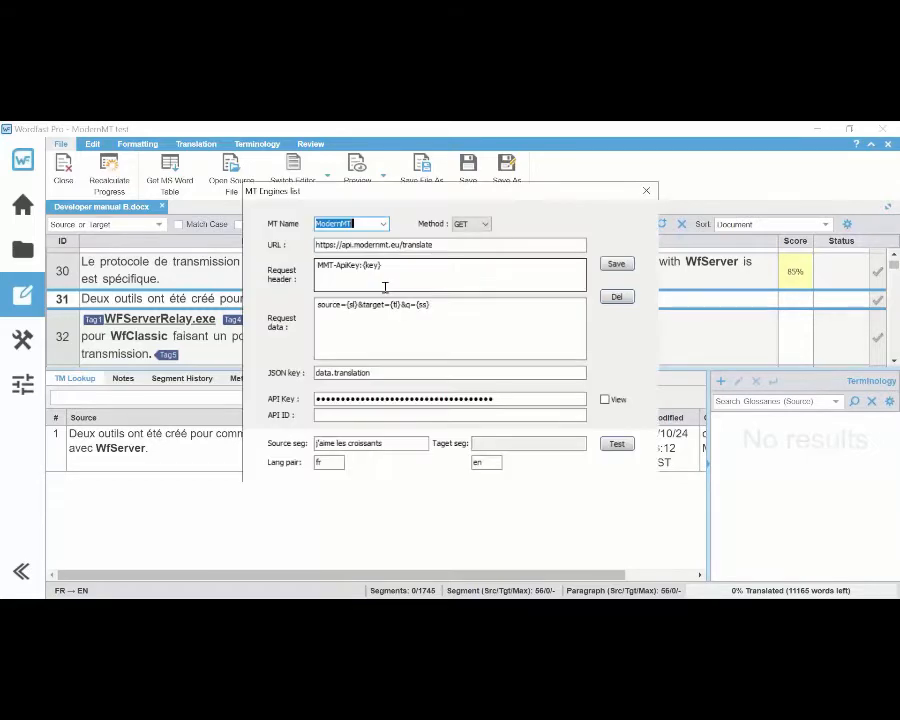
pyautogui.moveTo(476, 193); pyautogui.dragTo(515, 195)
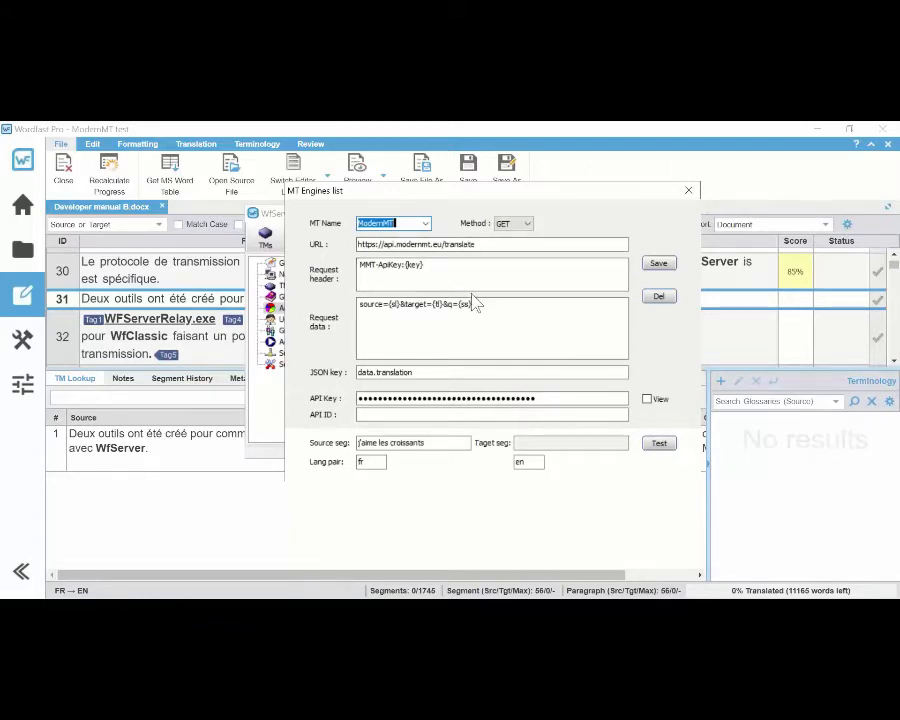
pyautogui.click(483, 400)
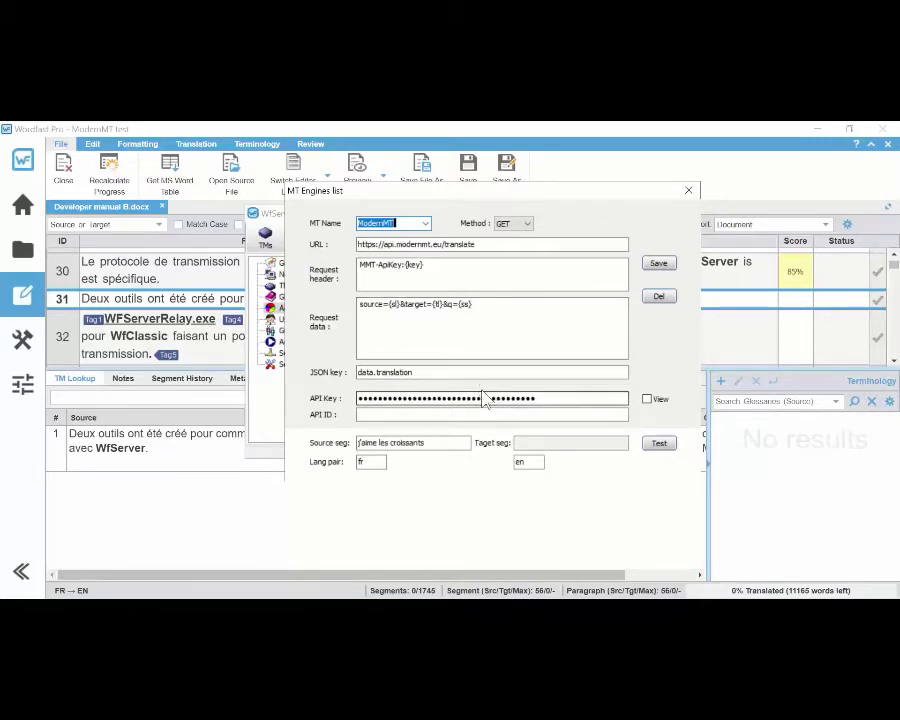
pyautogui.click(666, 449)
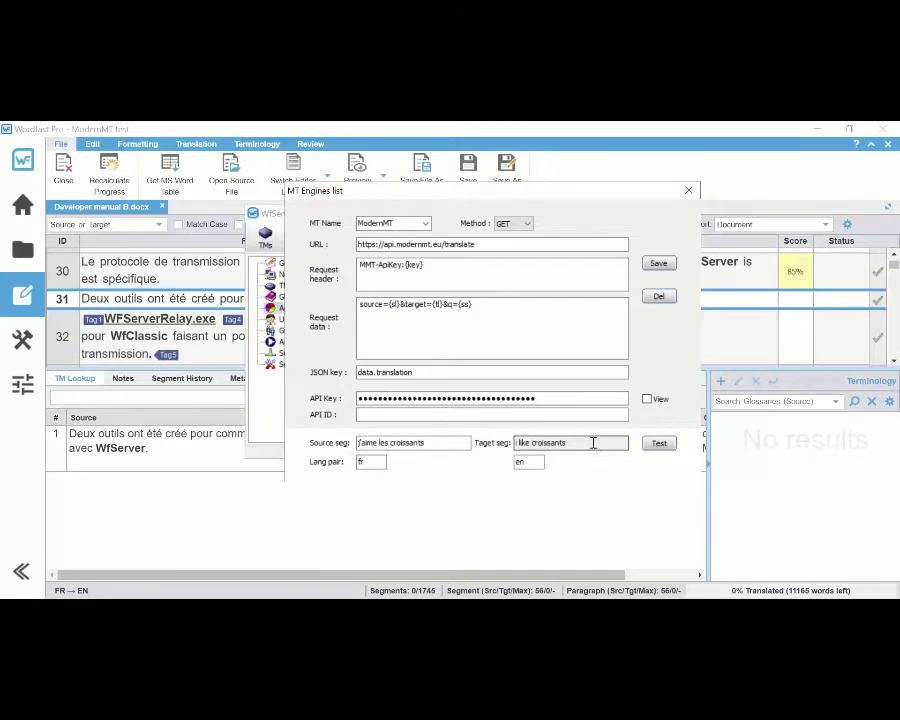
# Step: Compare the MyMemory and ModernMT engine definitions, including URL, request header, request data and JSON key, ending on ModernMT
pyautogui.click(426, 224)
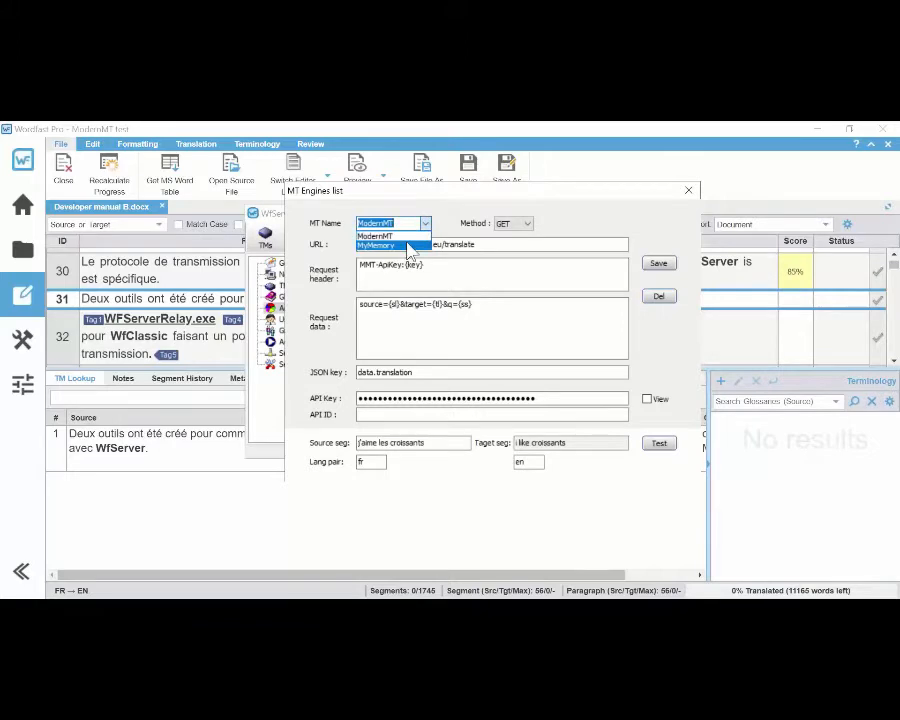
pyautogui.click(409, 247)
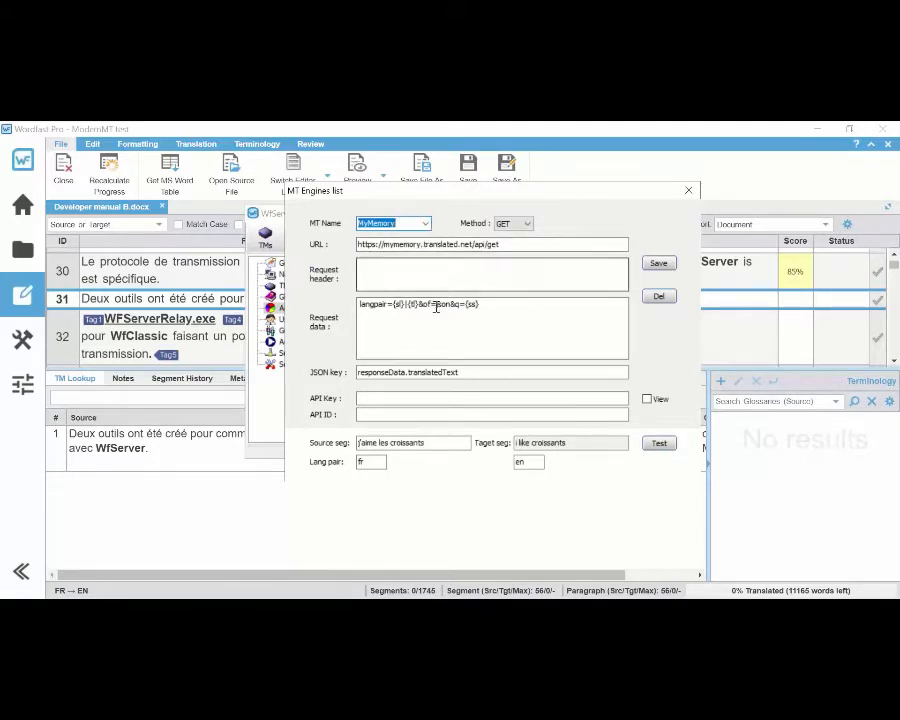
pyautogui.click(427, 226)
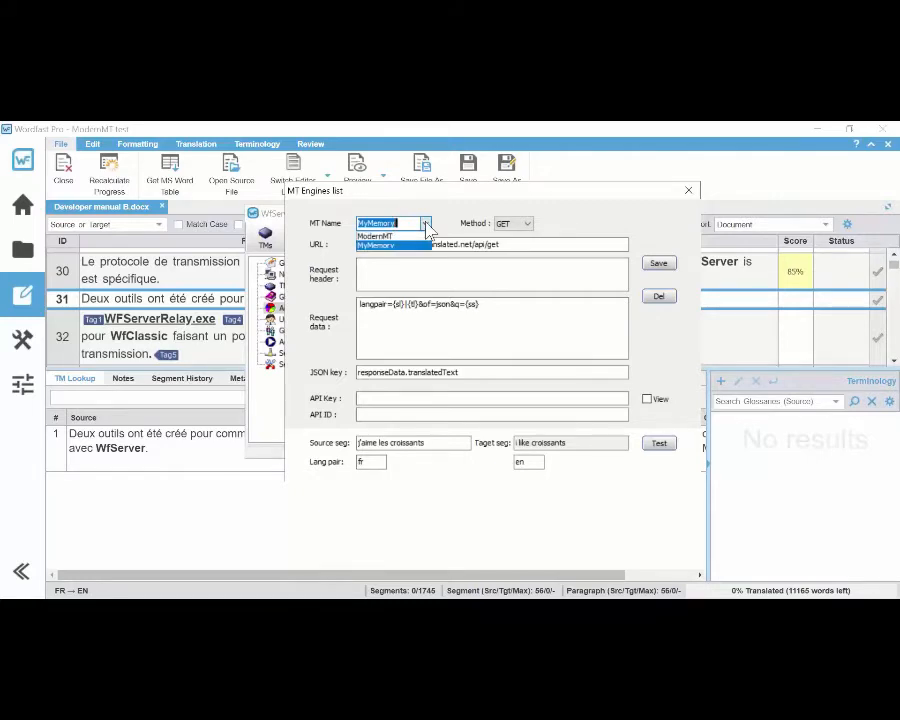
pyautogui.click(418, 236)
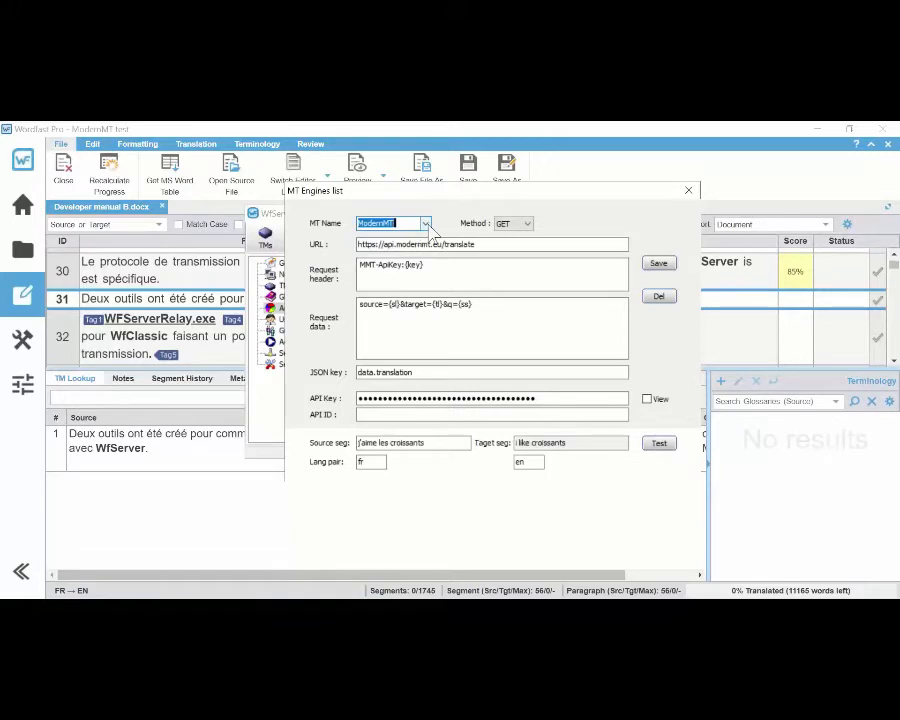
pyautogui.click(427, 224)
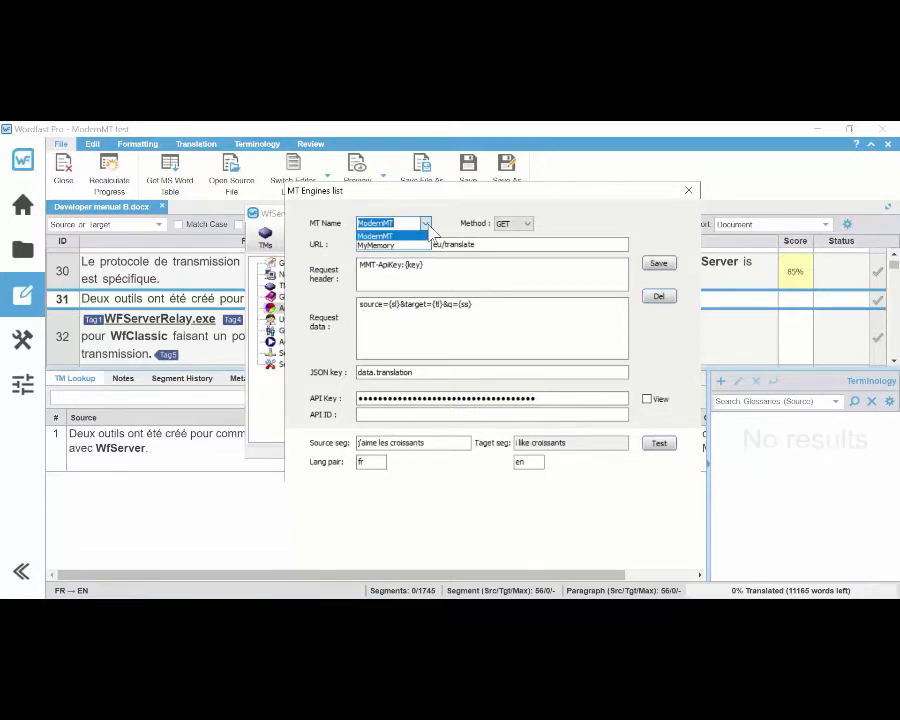
pyautogui.click(418, 243)
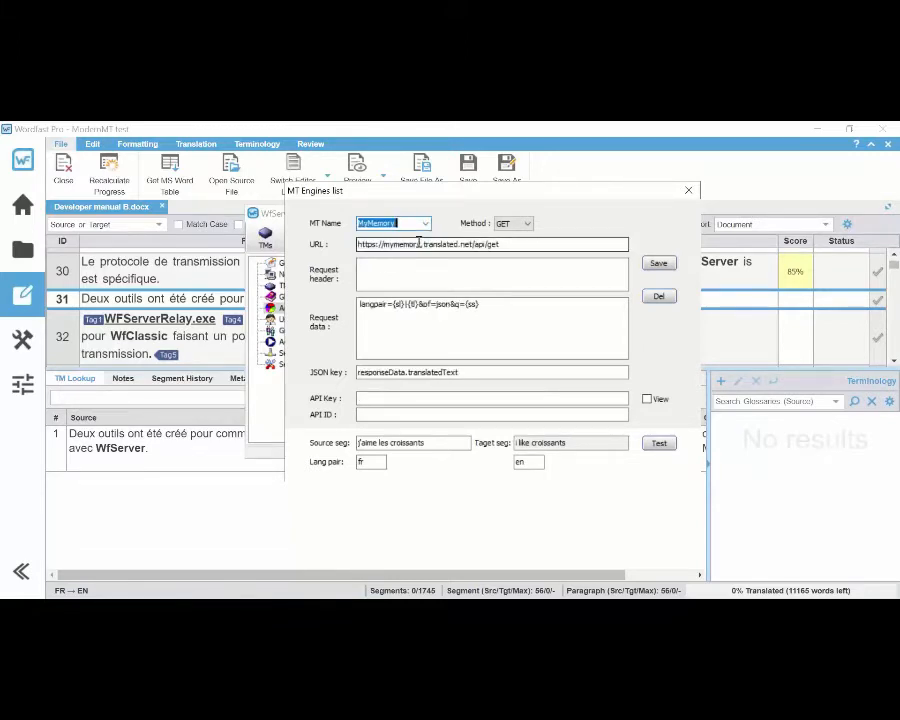
pyautogui.click(427, 224)
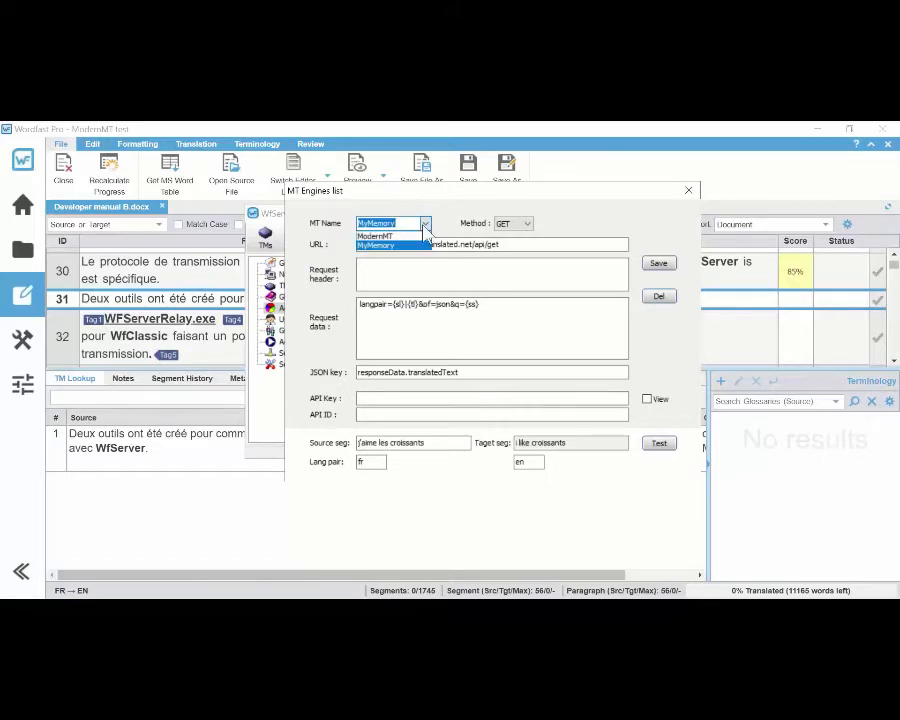
pyautogui.click(418, 237)
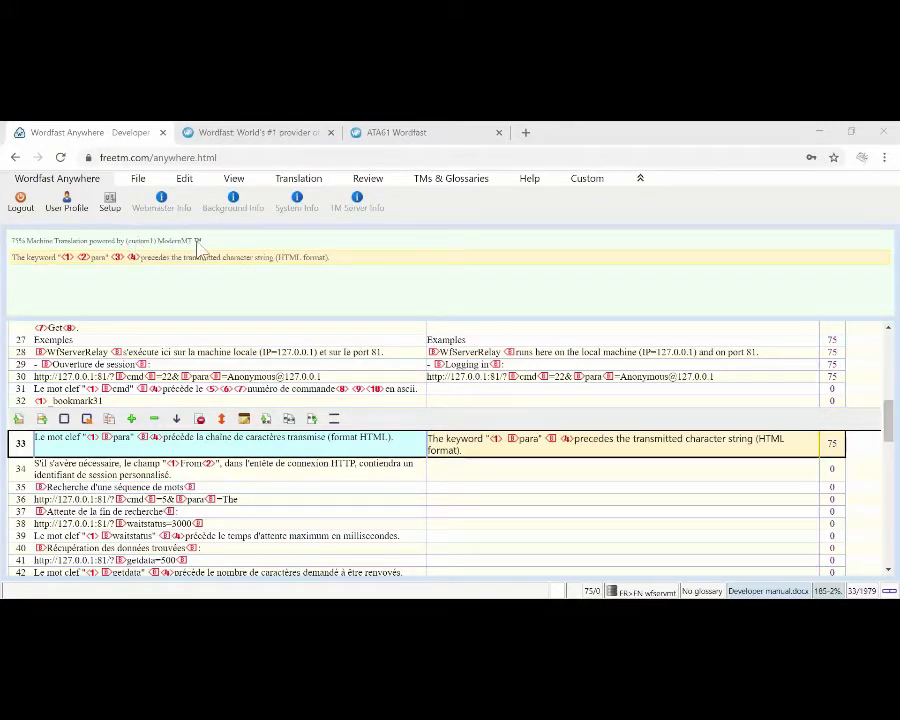
# Step: In Wordfast Anywhere, open segment 34 for its ModernMT translation, and display the machine translation engine settings
pyautogui.click(464, 468)
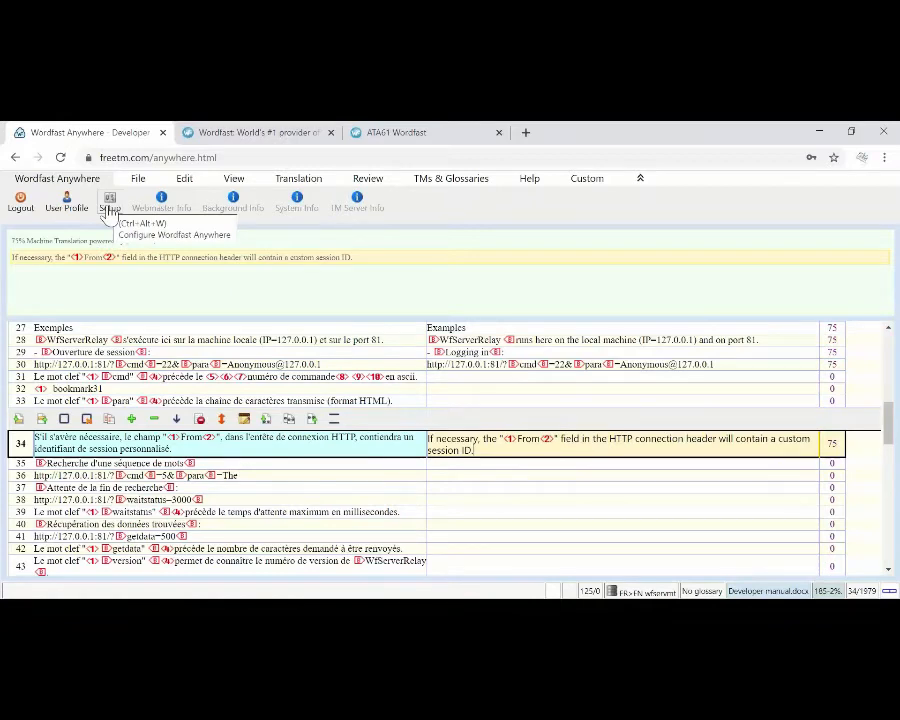
pyautogui.click(110, 210)
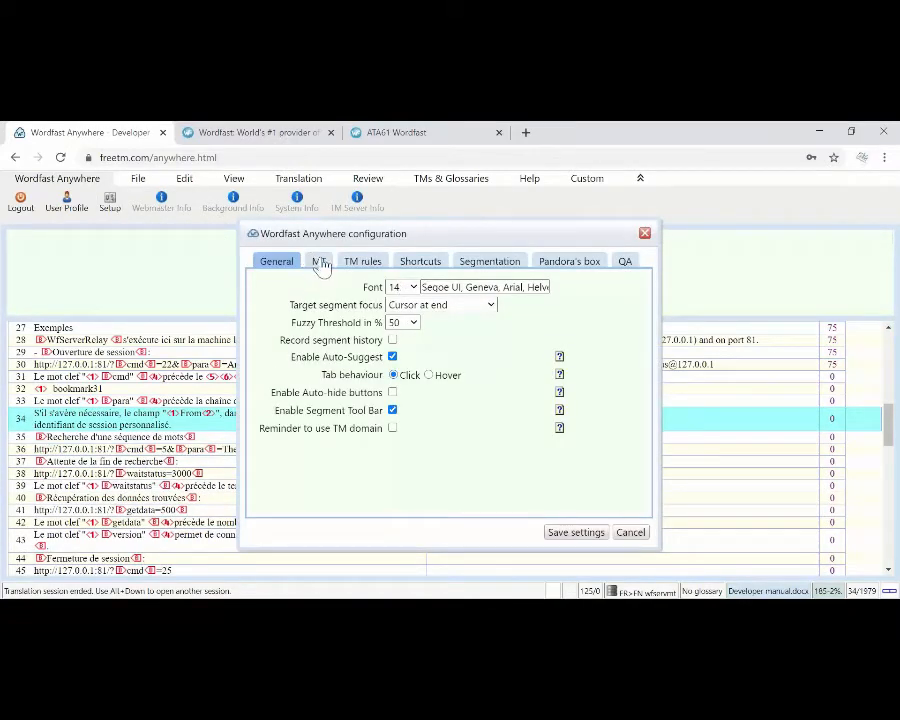
pyautogui.click(320, 262)
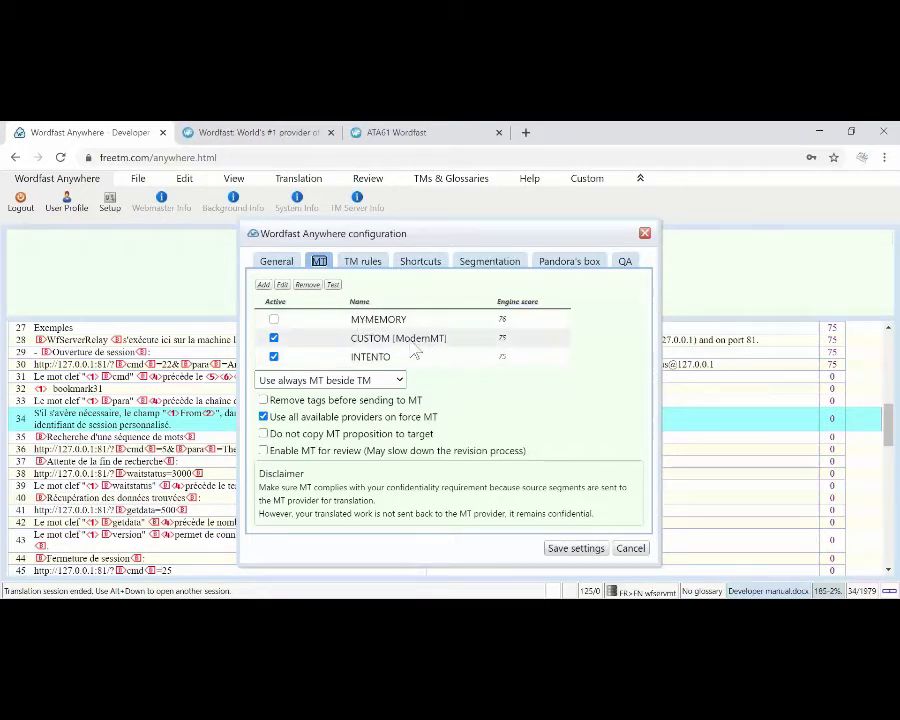
# Step: Start adding a new MT engine of type CUSTOM2 and move its form so that all fields are visible
pyautogui.click(263, 286)
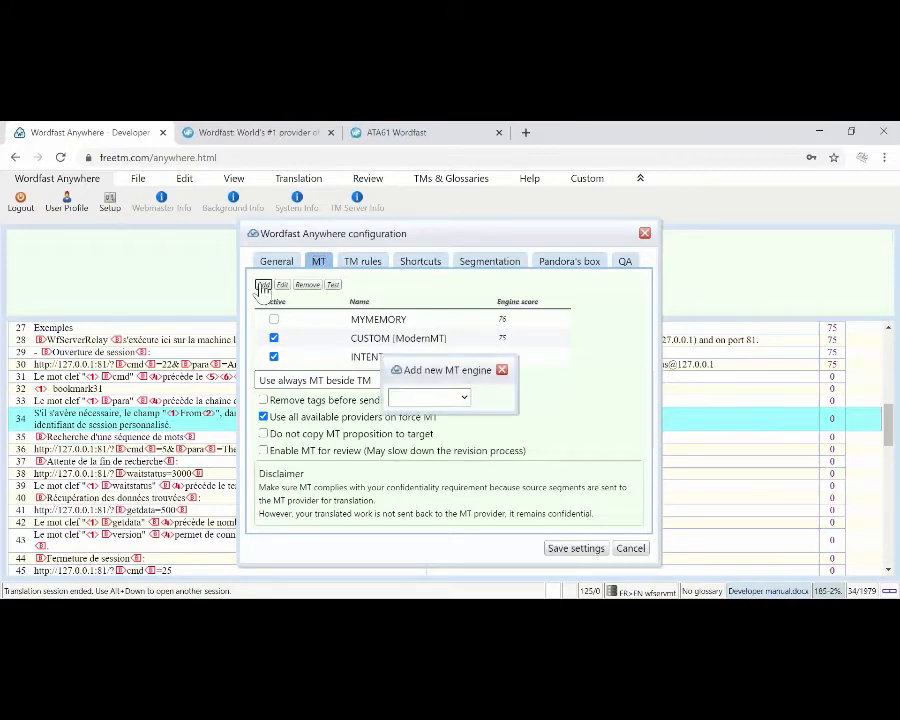
pyautogui.click(463, 399)
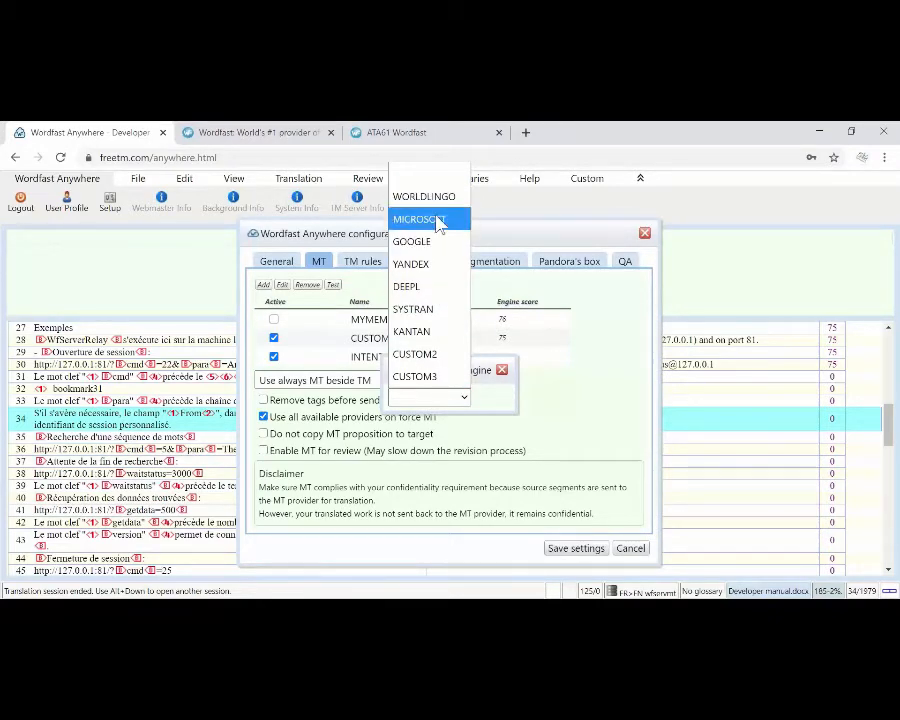
pyautogui.click(432, 356)
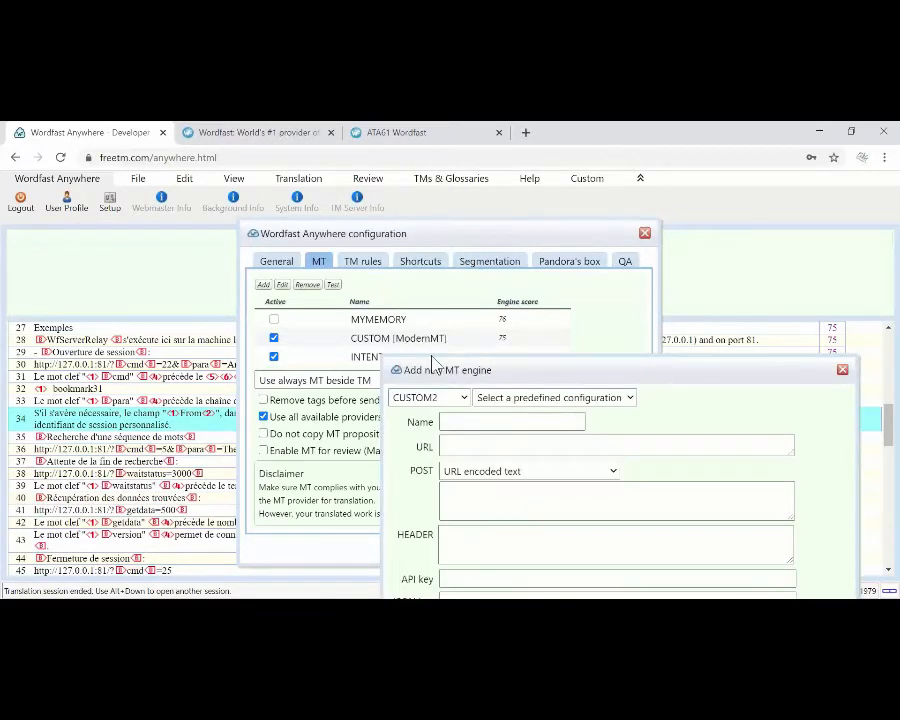
pyautogui.moveTo(484, 368); pyautogui.dragTo(343, 207)
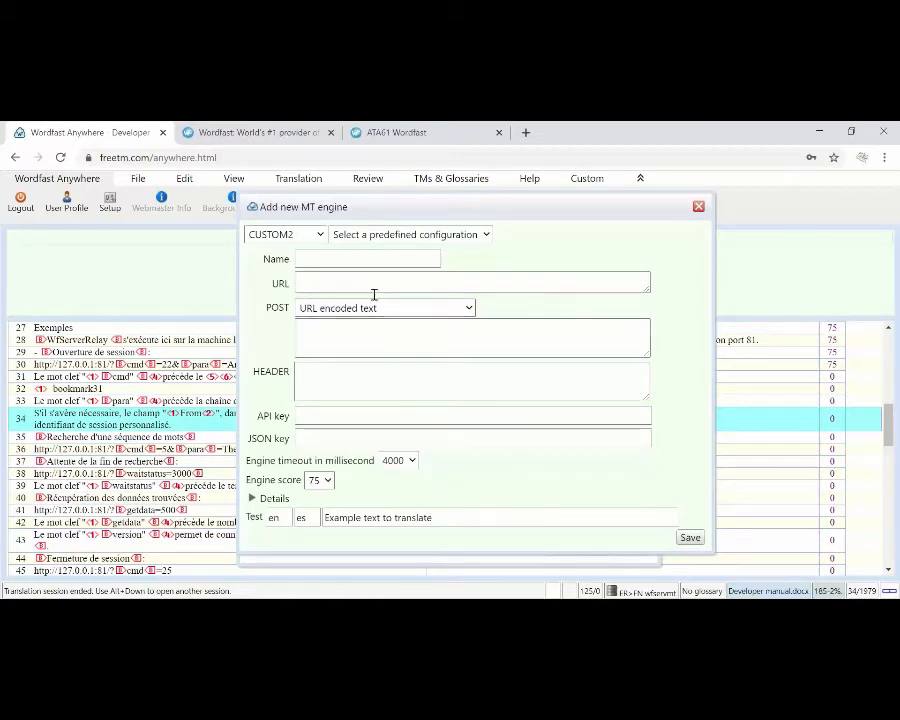
# Step: Load the predefined ModernMT configuration into the CUSTOM2 engine, and replace it with the Google POST example
pyautogui.click(282, 238)
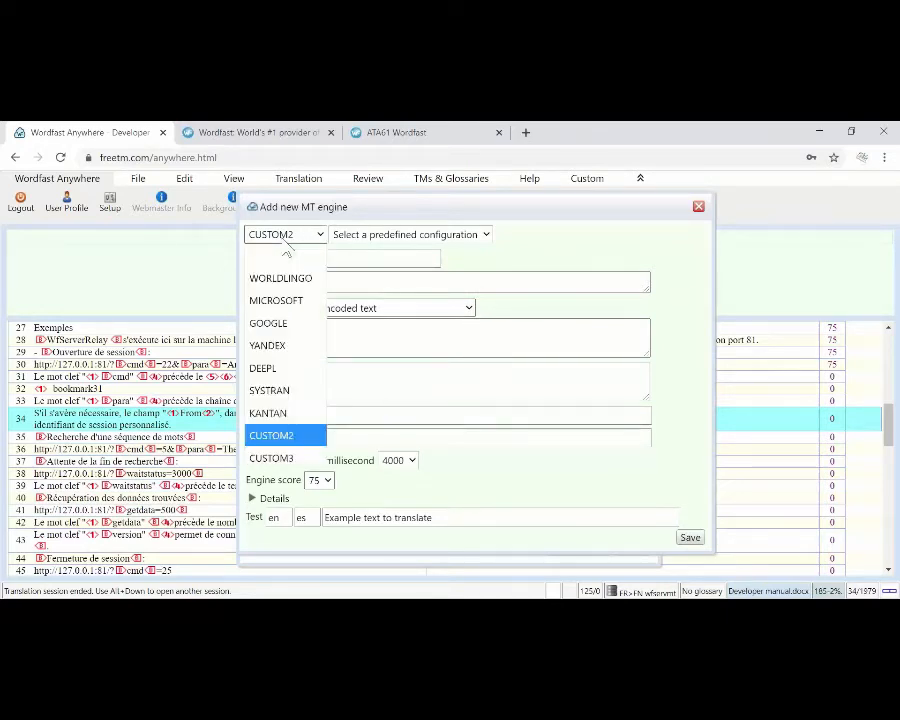
pyautogui.click(284, 240)
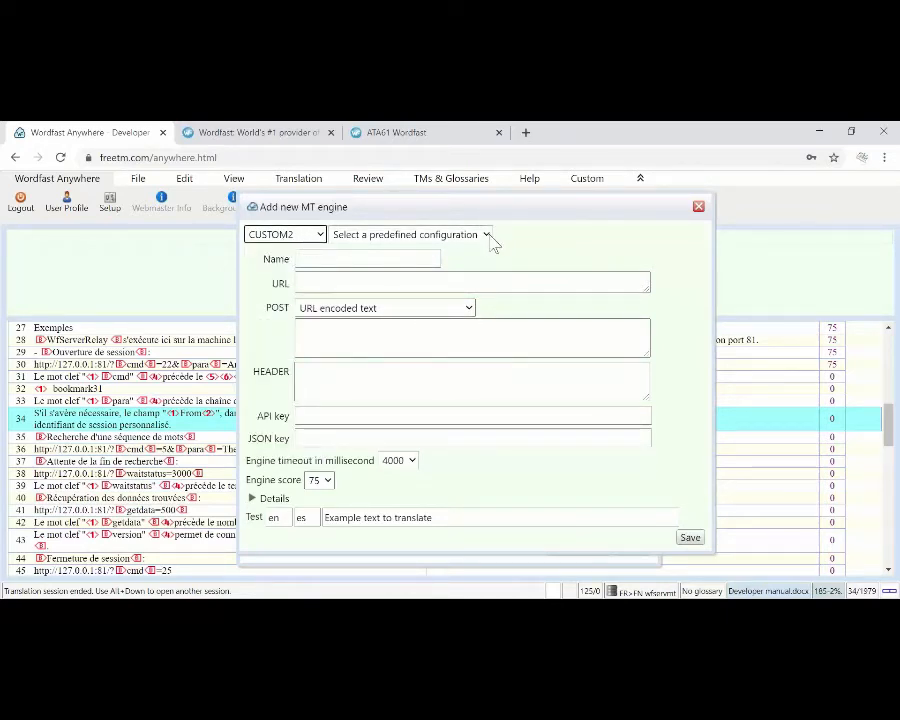
pyautogui.click(486, 236)
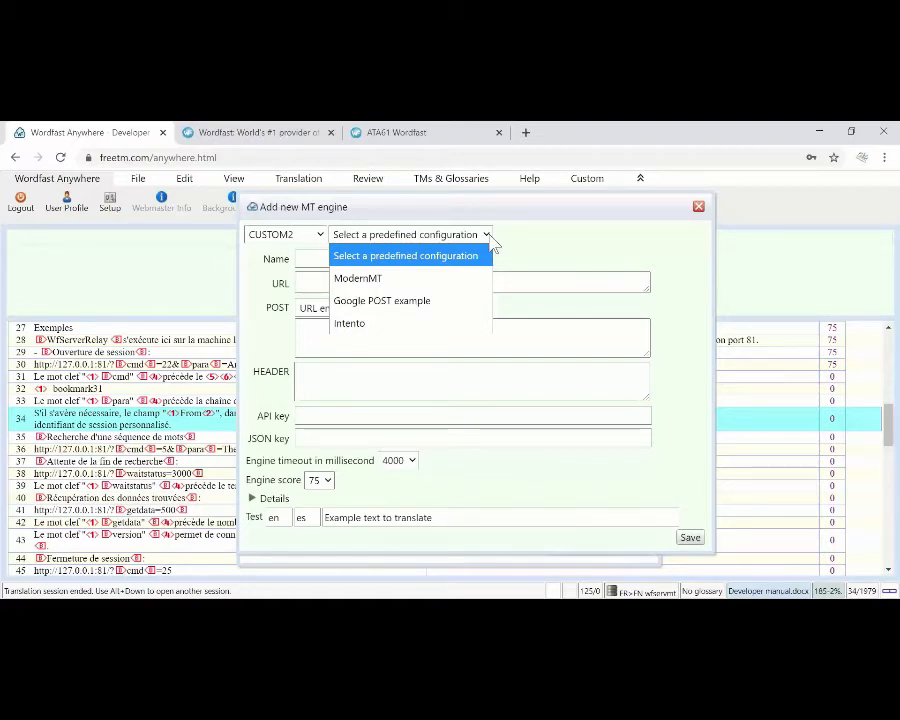
pyautogui.click(458, 281)
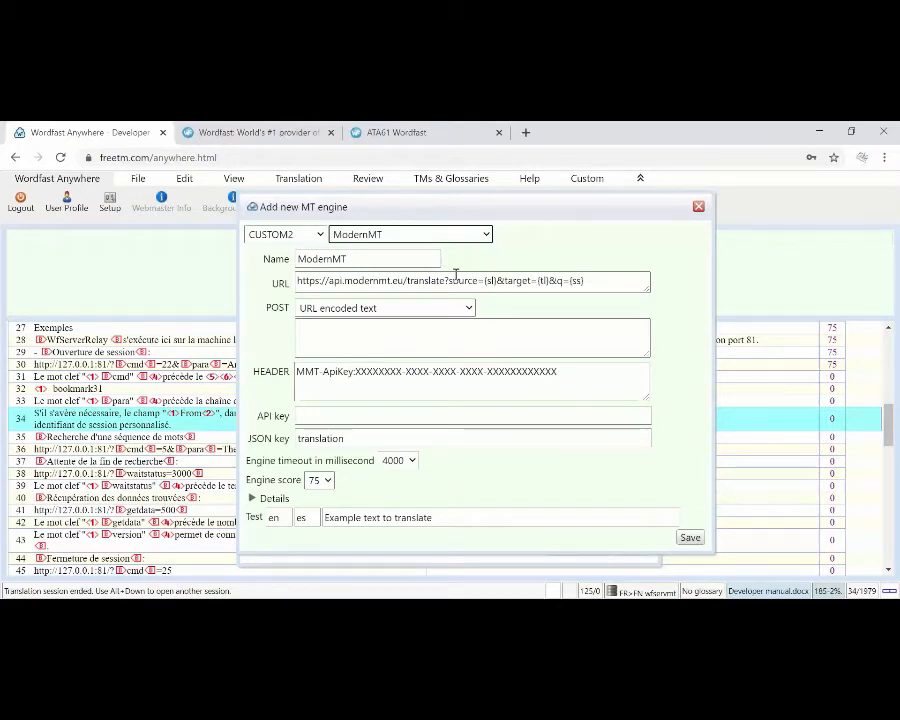
pyautogui.click(486, 235)
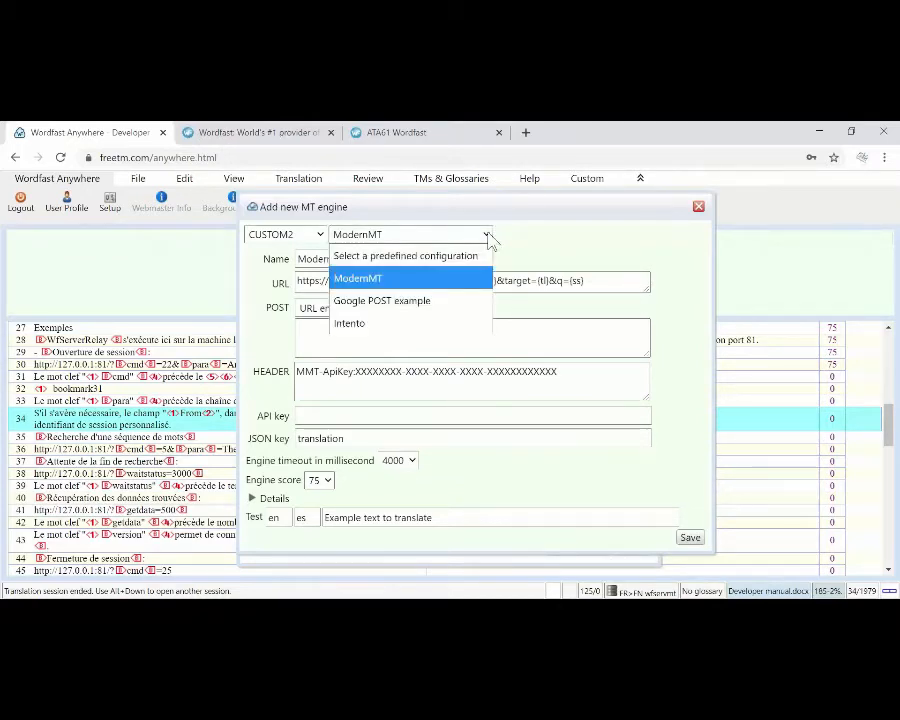
pyautogui.click(445, 302)
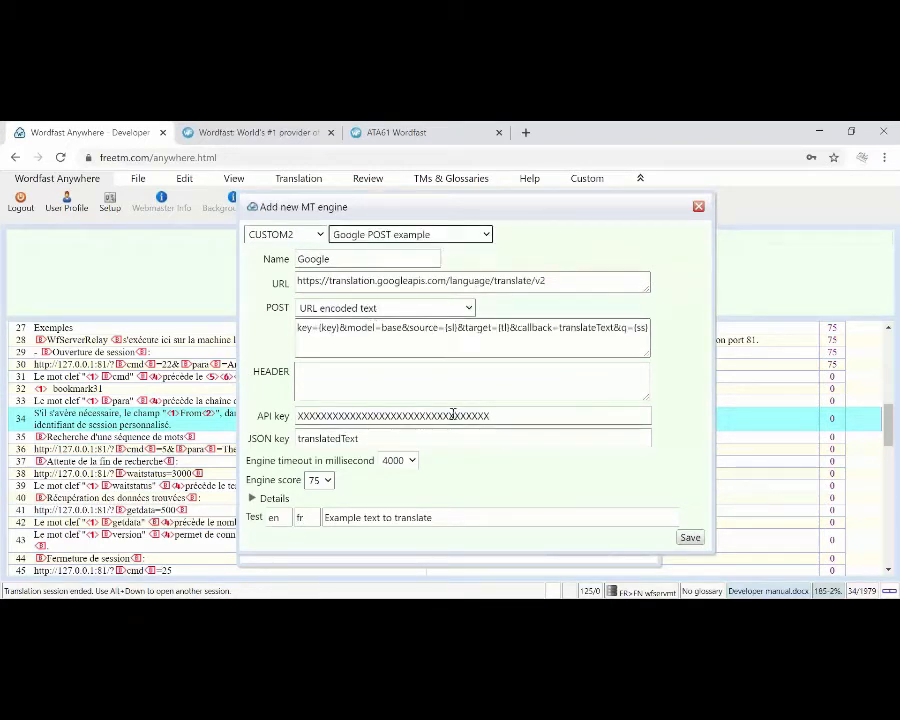
# Step: Load the predefined Intento configuration into the CUSTOM2 engine, and replace it with the ModernMT configuration
pyautogui.click(486, 236)
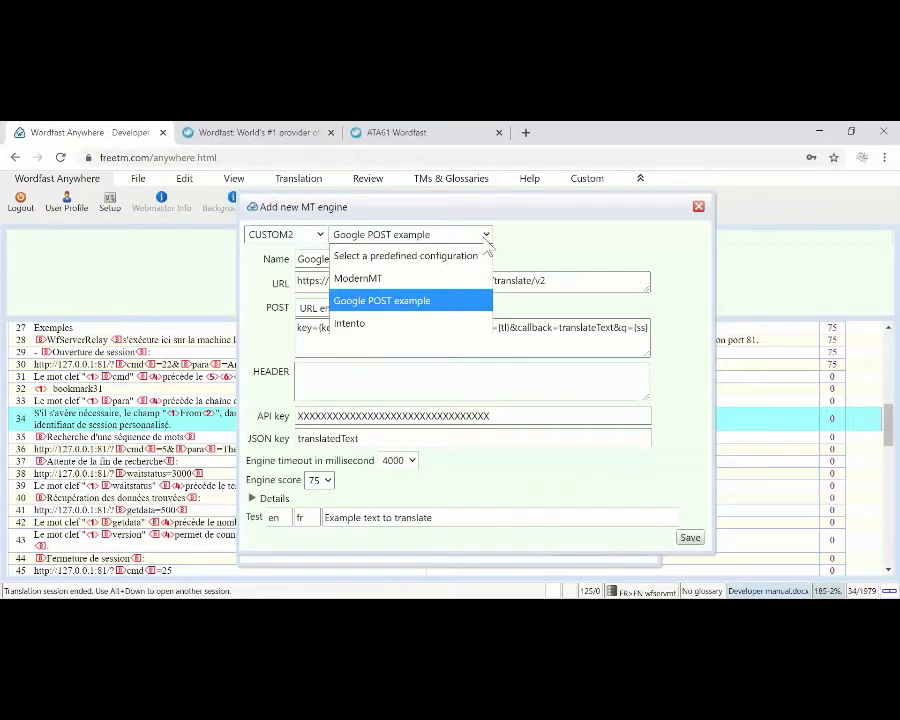
pyautogui.click(446, 320)
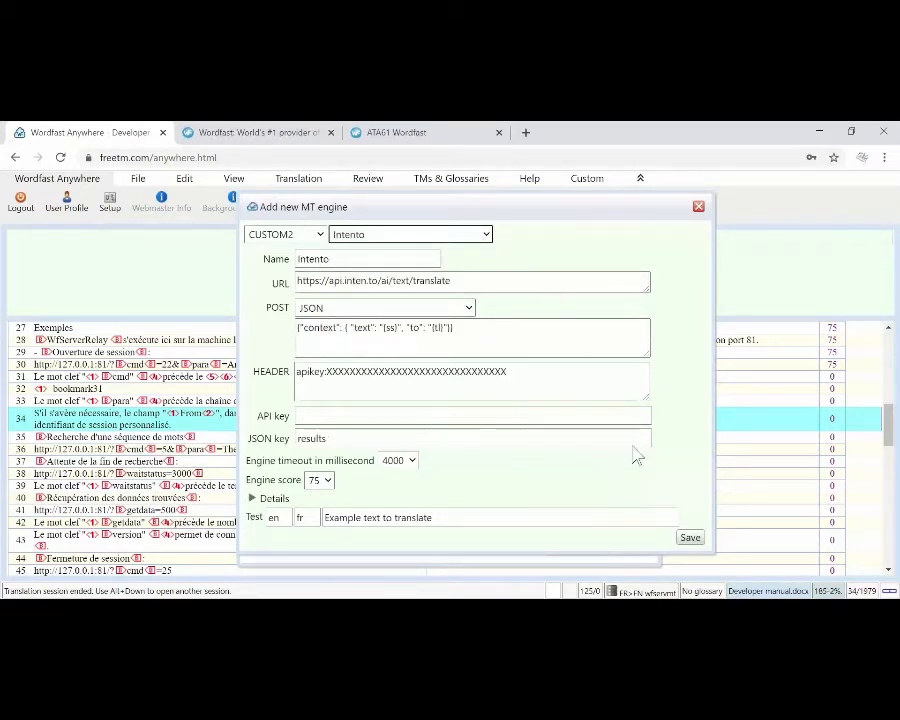
pyautogui.click(485, 235)
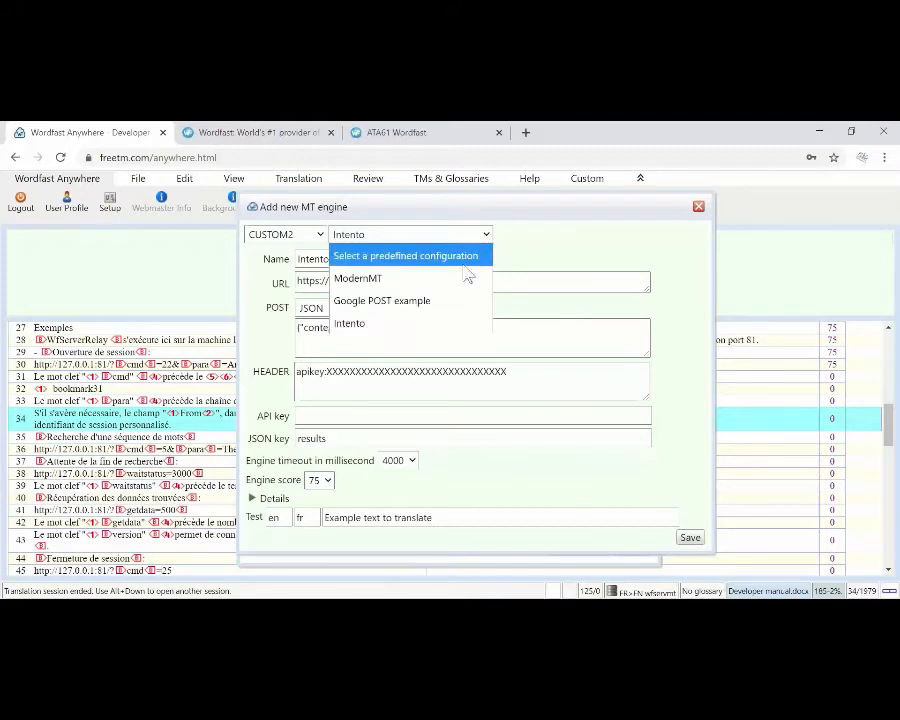
pyautogui.click(462, 279)
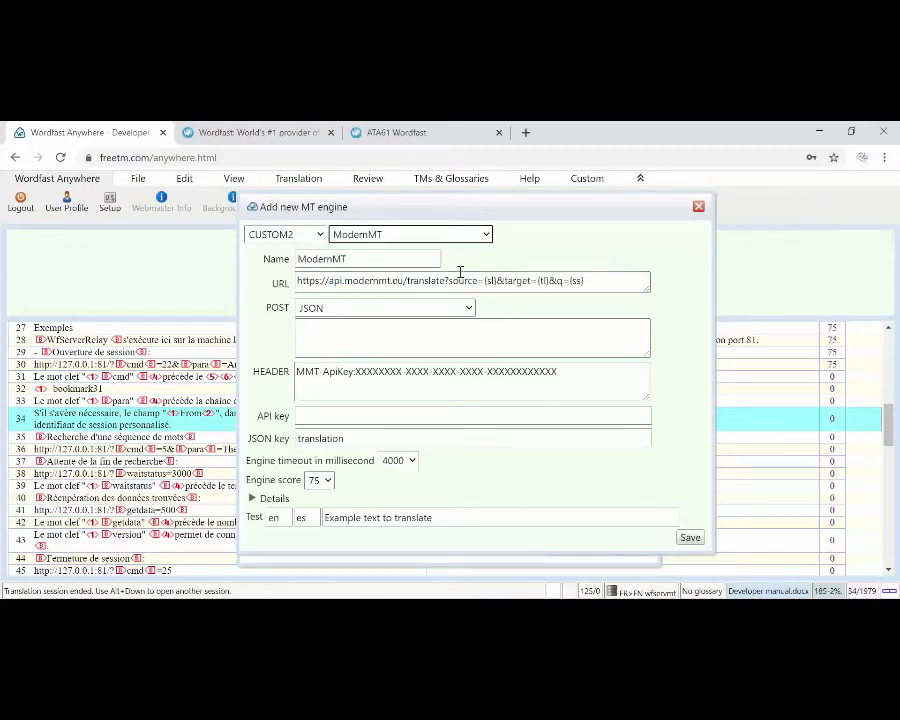
# Step: Highlight the API key placeholder in the ModernMT request header, and close the new engine form without saving
pyautogui.click(562, 372)
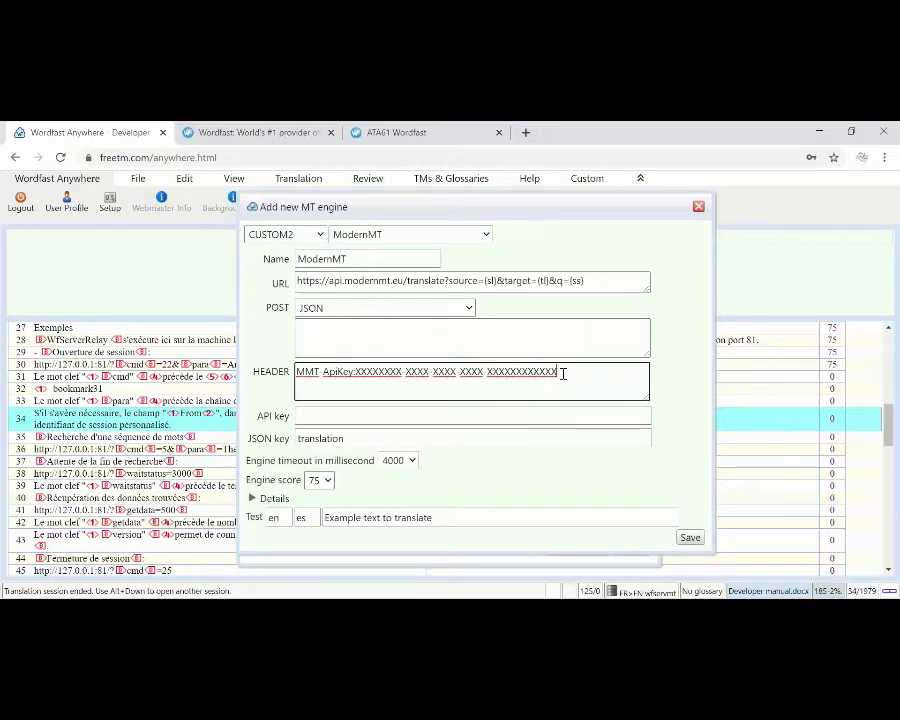
pyautogui.moveTo(562, 372); pyautogui.dragTo(356, 374)
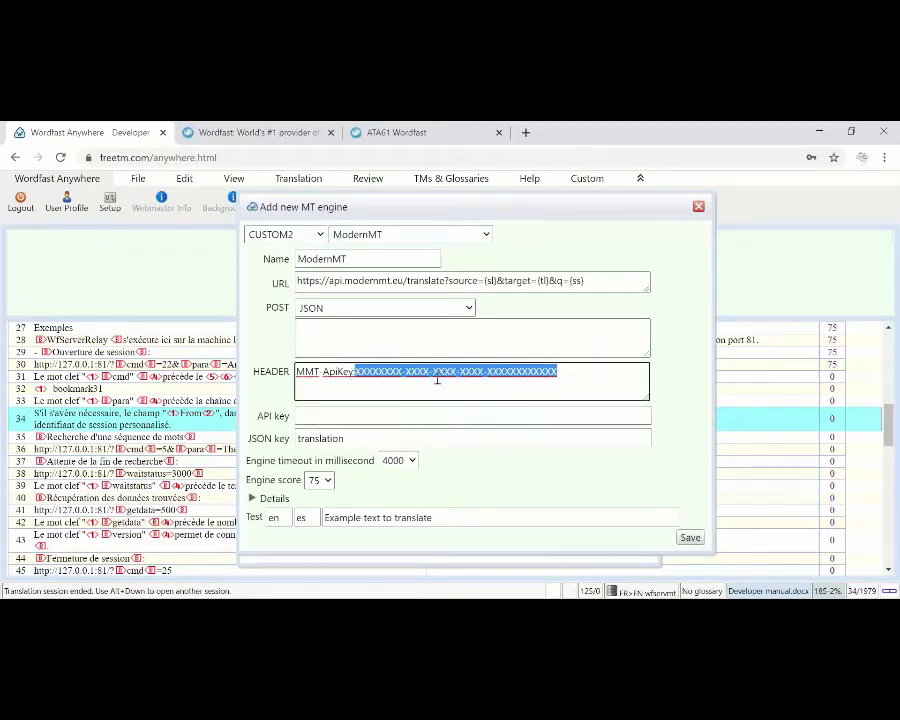
pyautogui.click(547, 385)
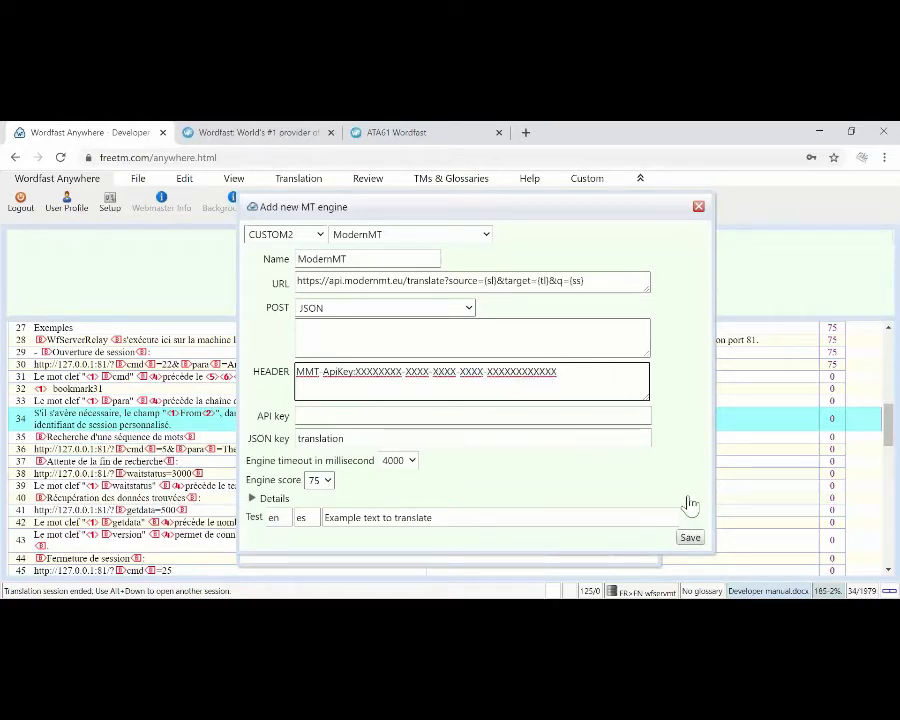
pyautogui.click(699, 210)
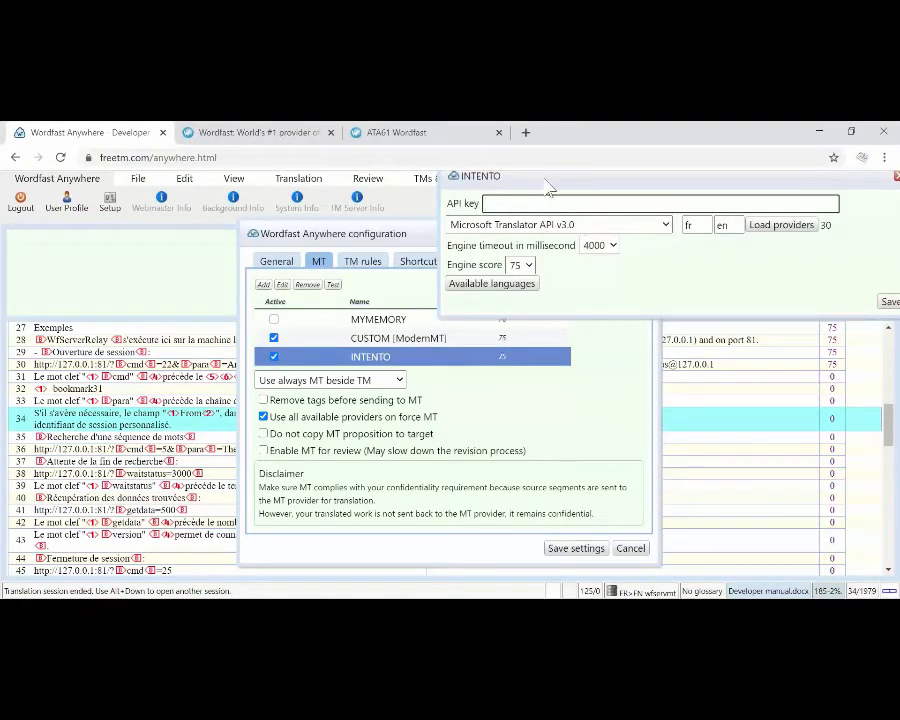
# Step: Move the INTENTO engine settings into full view and examine the list of available translation providers through to its end
pyautogui.moveTo(545, 177); pyautogui.dragTo(438, 242)
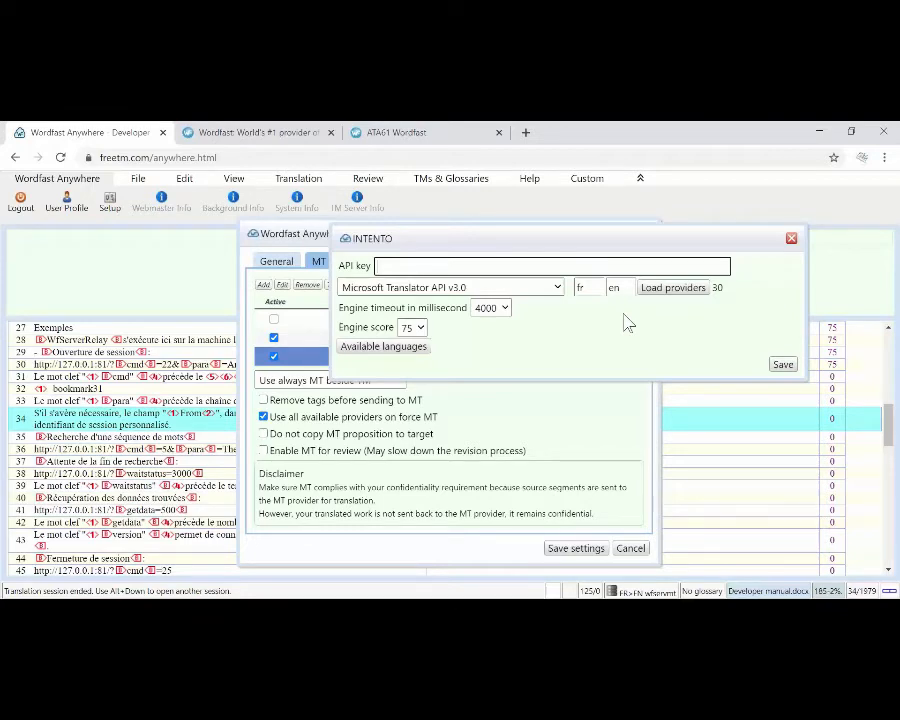
pyautogui.click(557, 289)
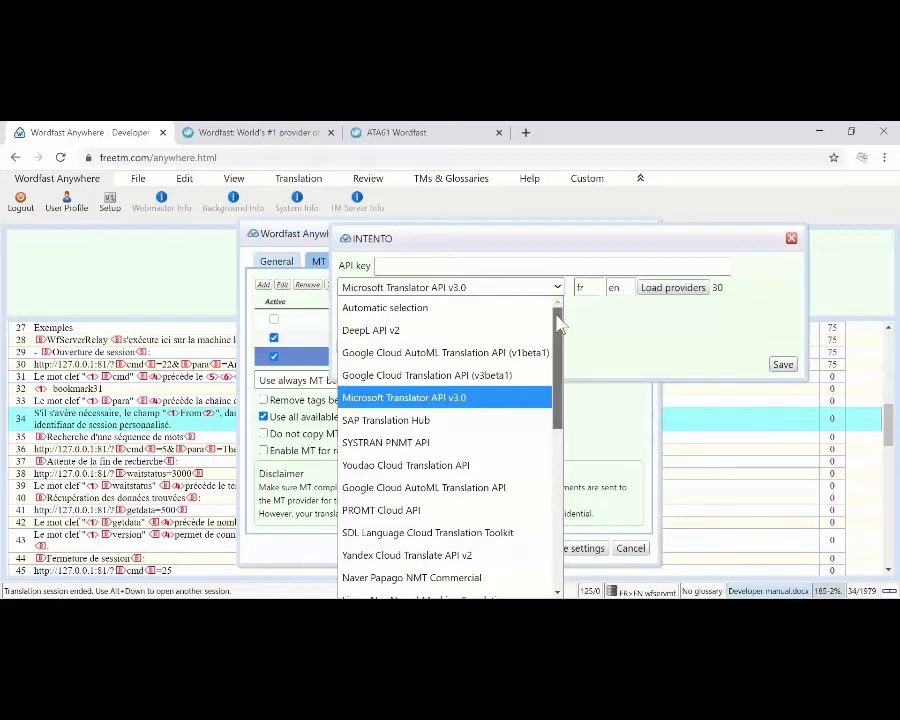
pyautogui.moveTo(557, 320); pyautogui.dragTo(558, 494)
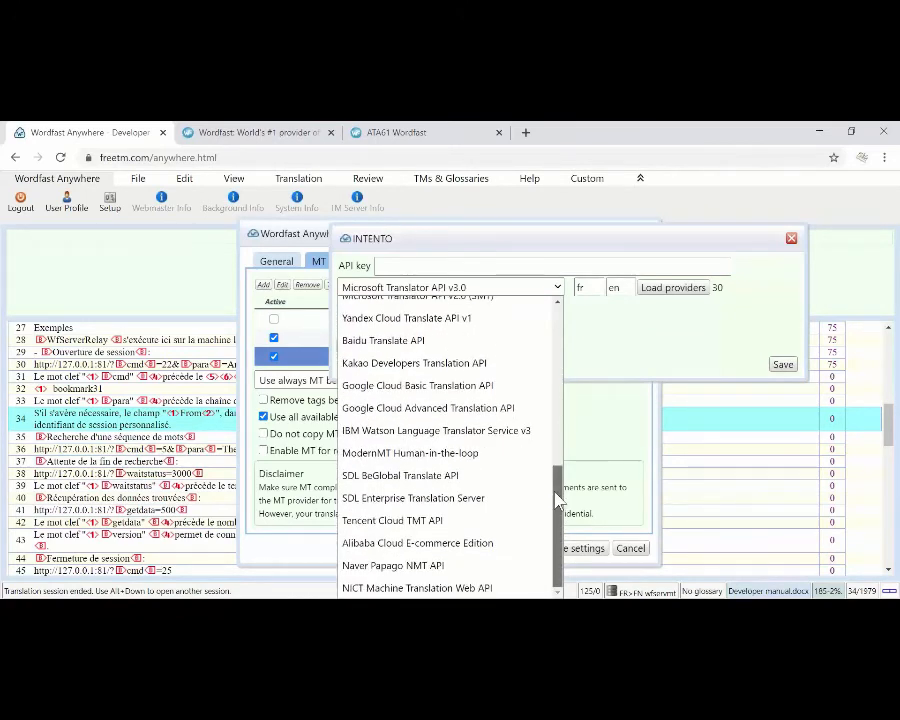
pyautogui.click(635, 350)
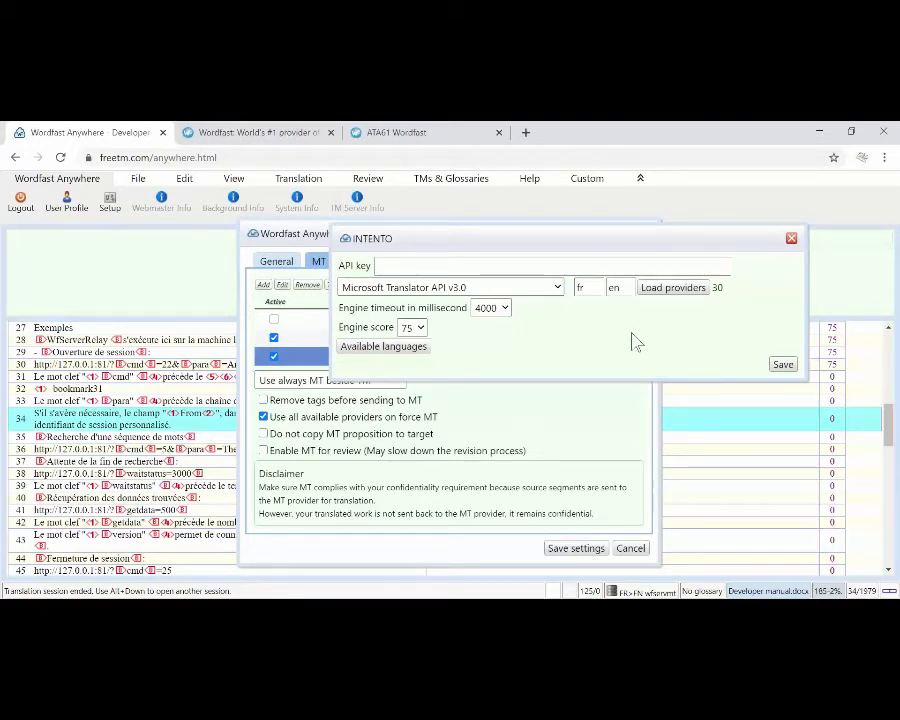
pyautogui.click(557, 289)
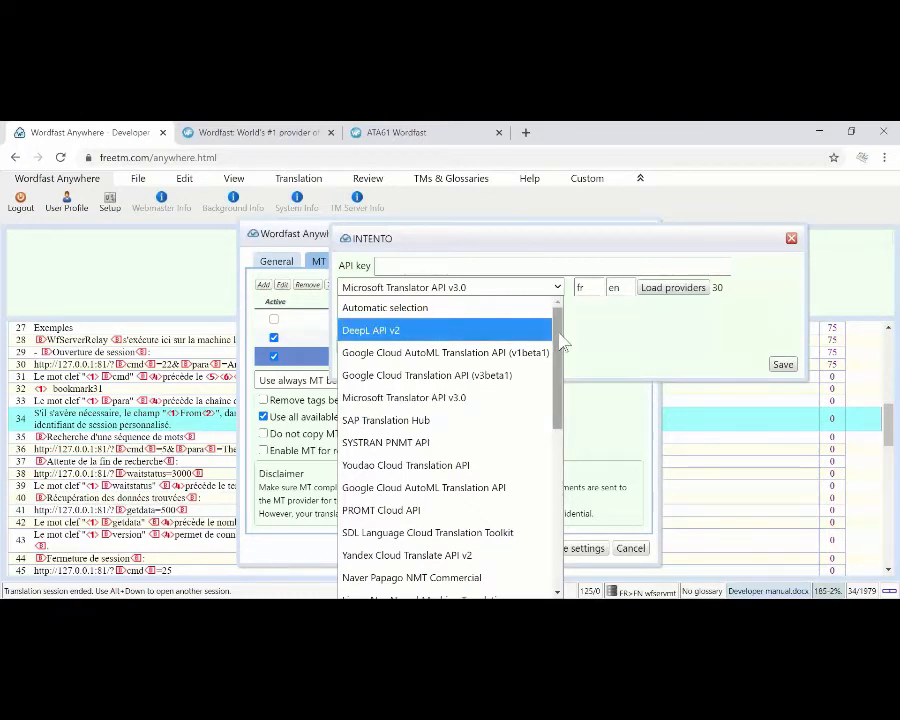
pyautogui.scroll(-3, 560, 355)
pyautogui.scroll(3, 560, 372)
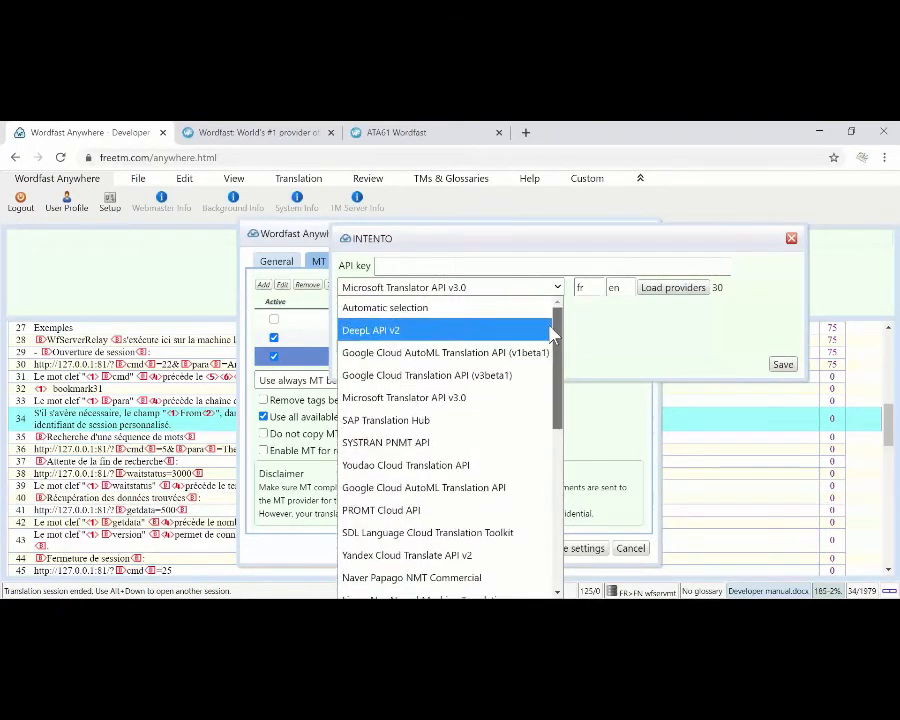
pyautogui.click(612, 320)
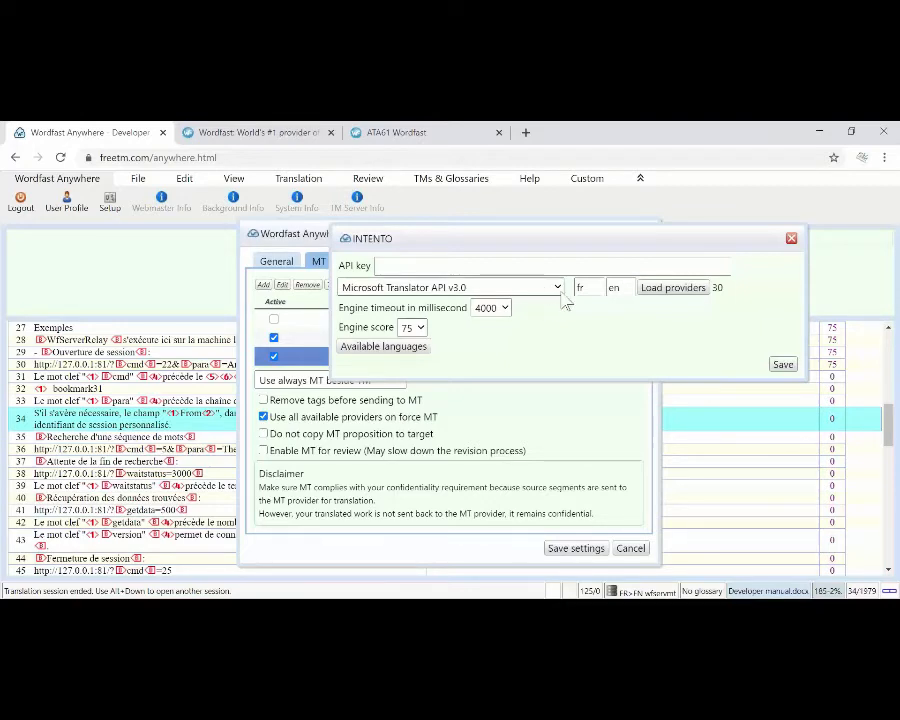
# Step: Choose DeepL API v2 as the INTENTO provider, and close the engine settings and the configuration without saving
pyautogui.click(559, 295)
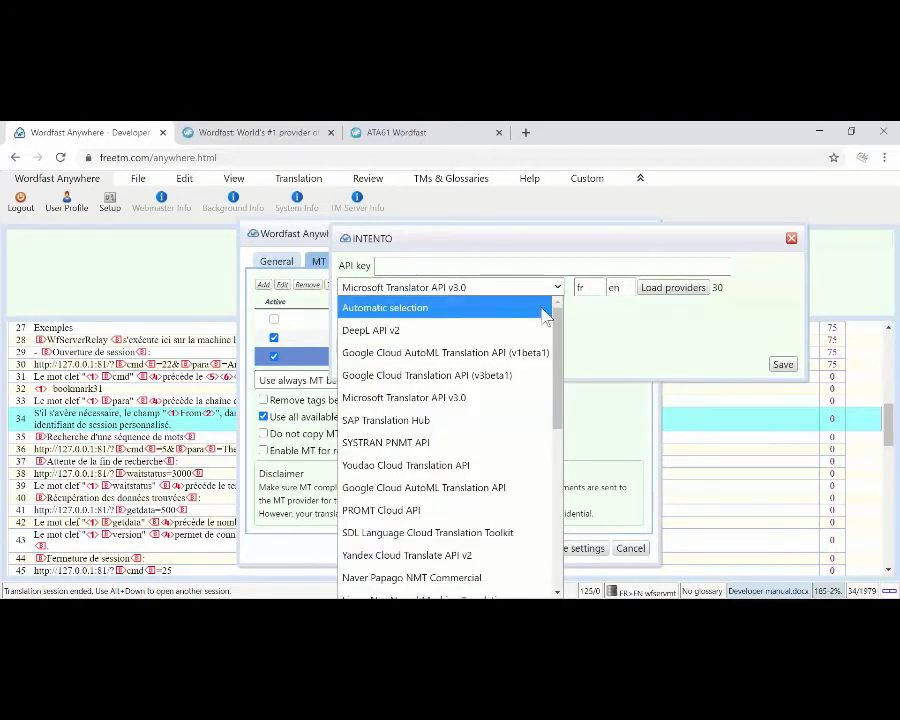
pyautogui.click(529, 334)
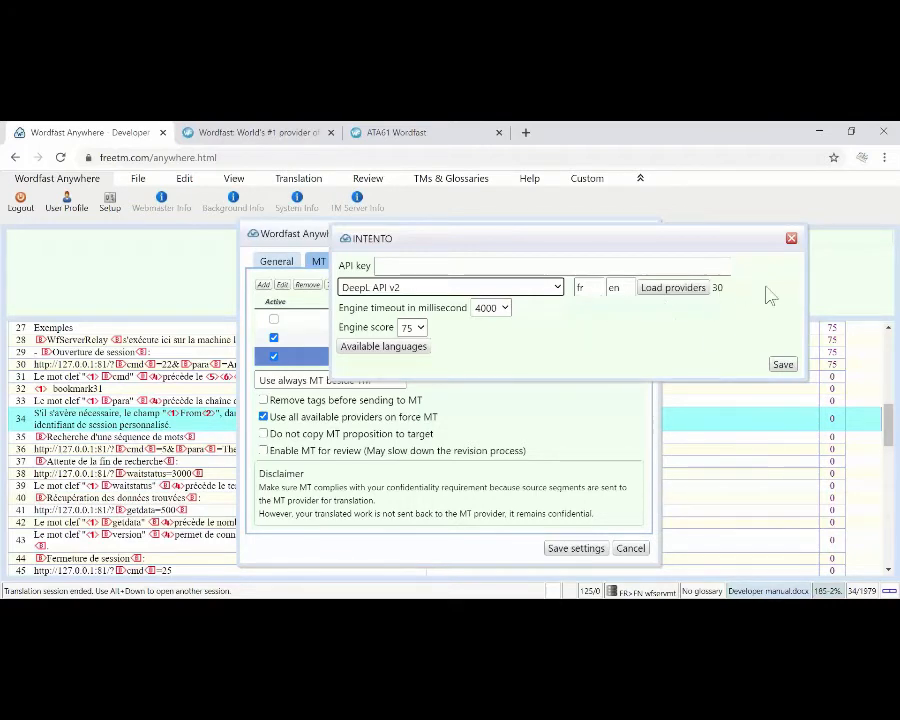
pyautogui.click(791, 238)
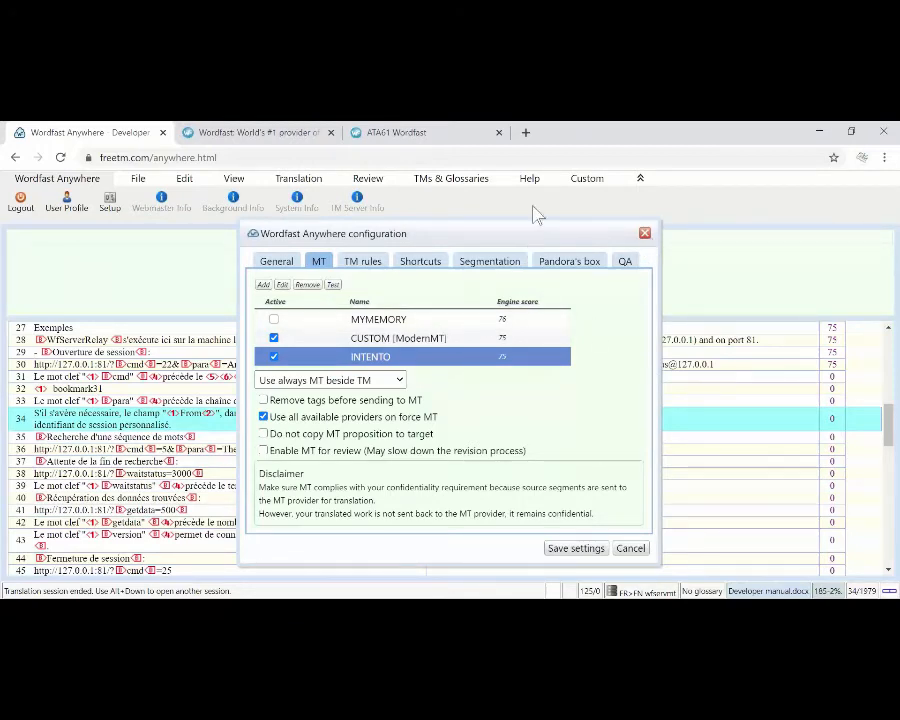
pyautogui.click(645, 234)
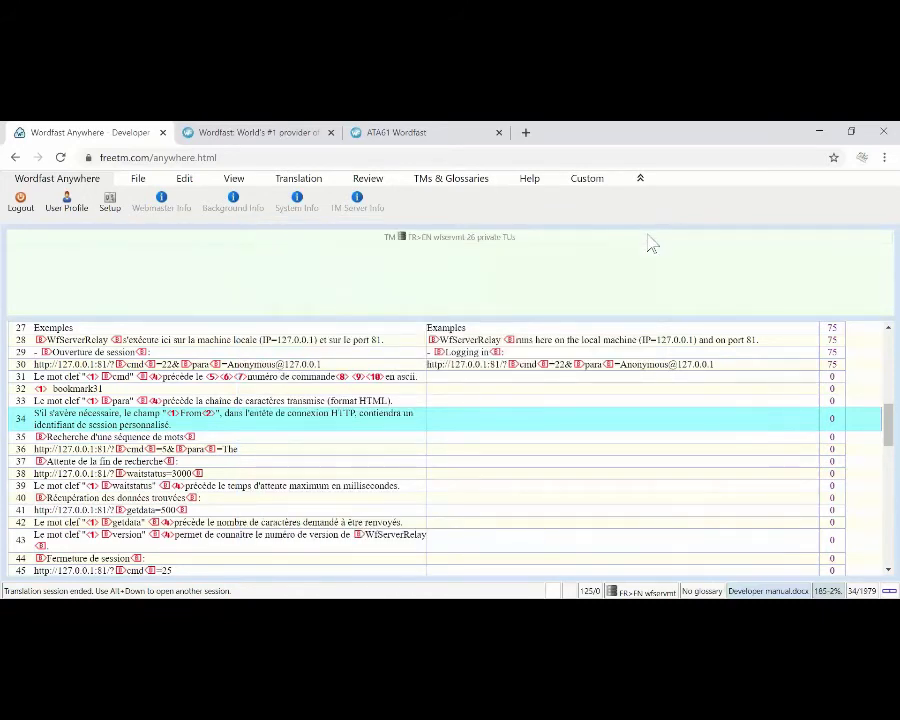